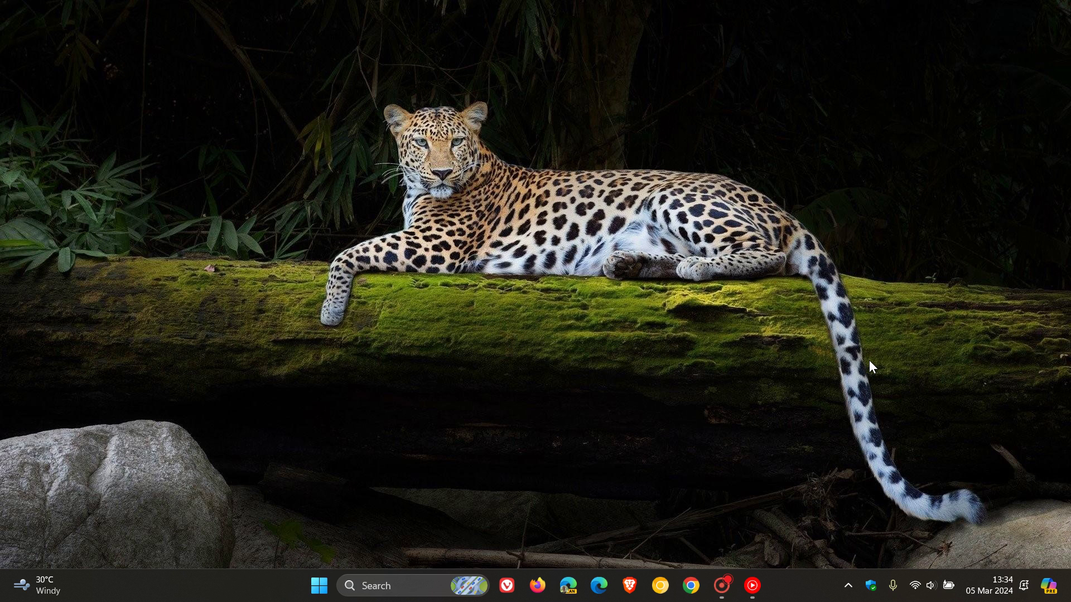
- Open the Start menu from the taskbar to show the pinned apps
{"action": "left_click", "coordinate": [319, 585]}
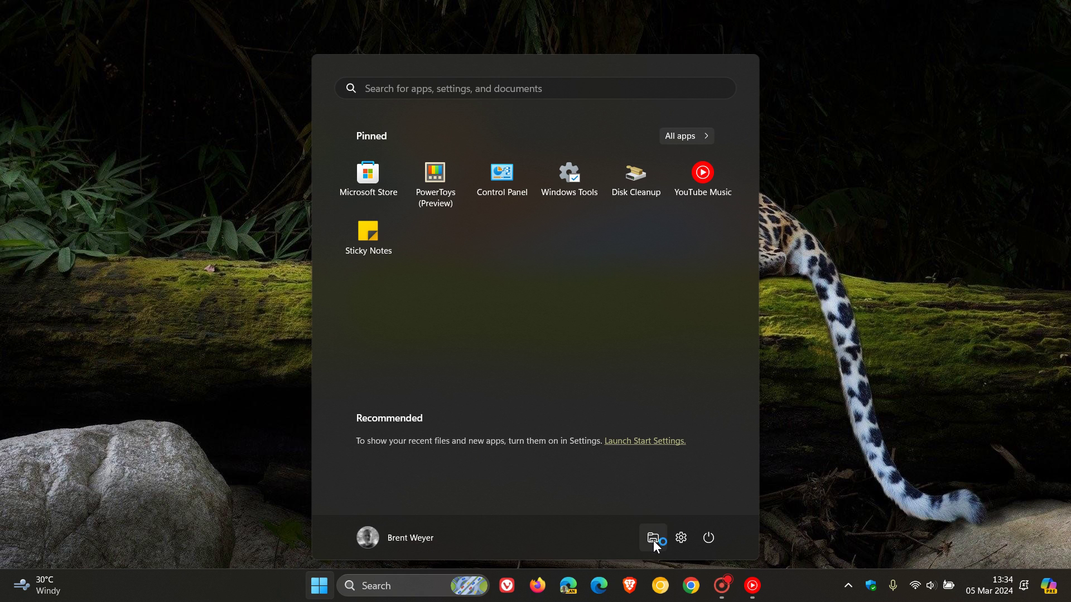
- Launch File Explorer from the Start menu so it opens on This PC
{"action": "left_click", "coordinate": [653, 539]}
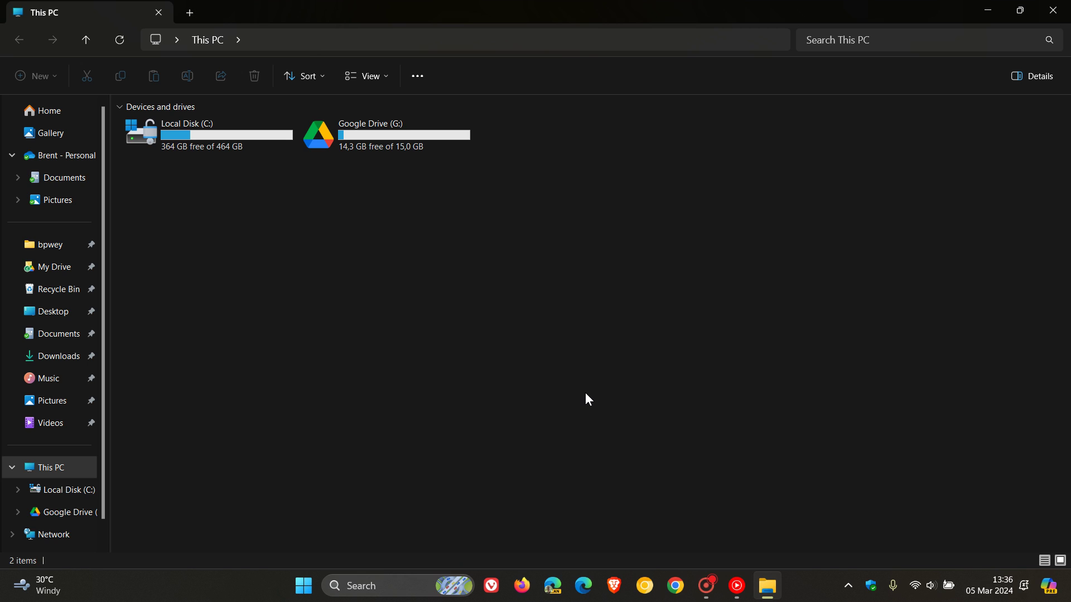
{"action": "right_click", "coordinate": [53, 426]}
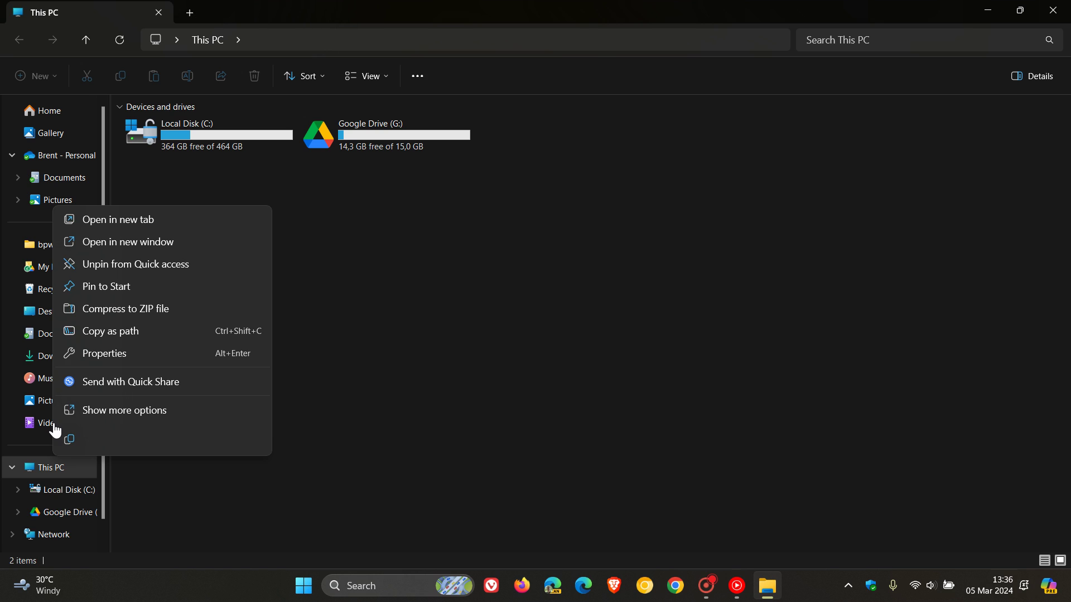
{"action": "left_click", "coordinate": [151, 355]}
{"action": "left_click", "coordinate": [380, 261]}
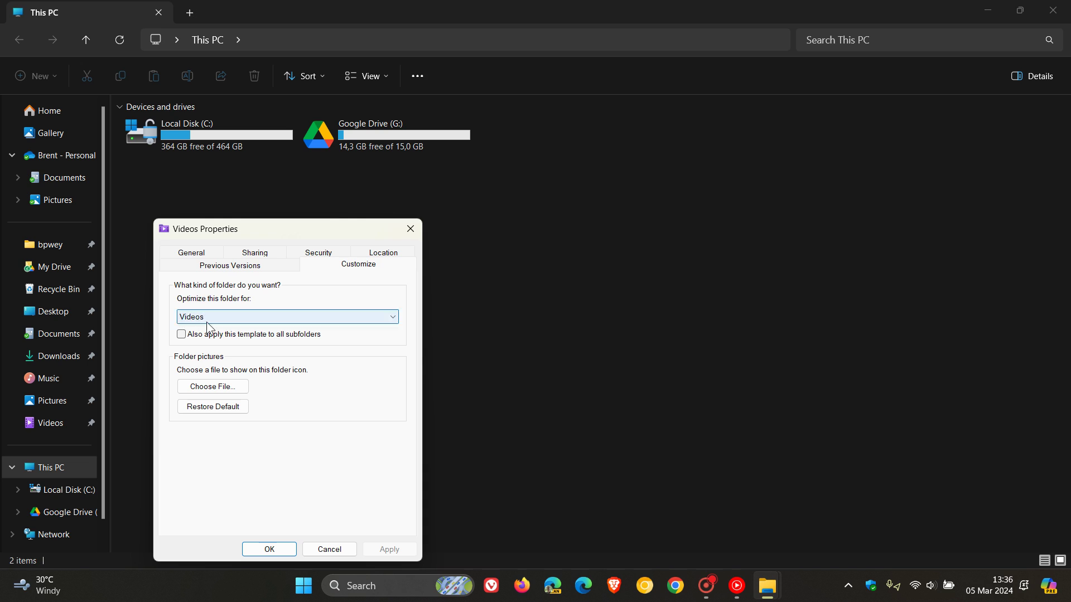
{"action": "left_click", "coordinate": [411, 233]}
{"action": "right_click", "coordinate": [53, 402]}
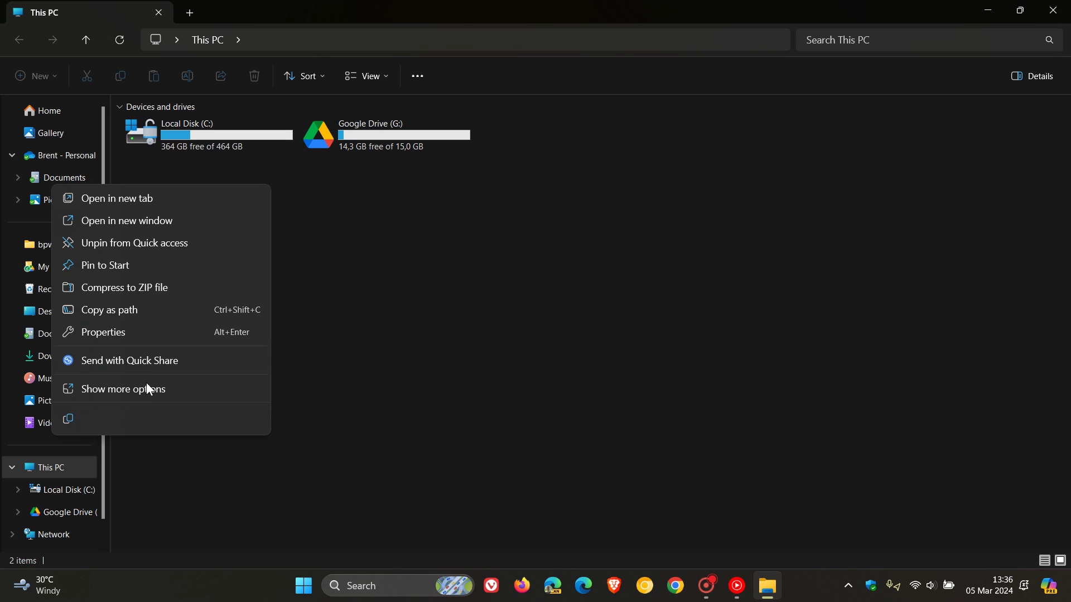
{"action": "left_click", "coordinate": [155, 333]}
{"action": "left_click", "coordinate": [361, 260]}
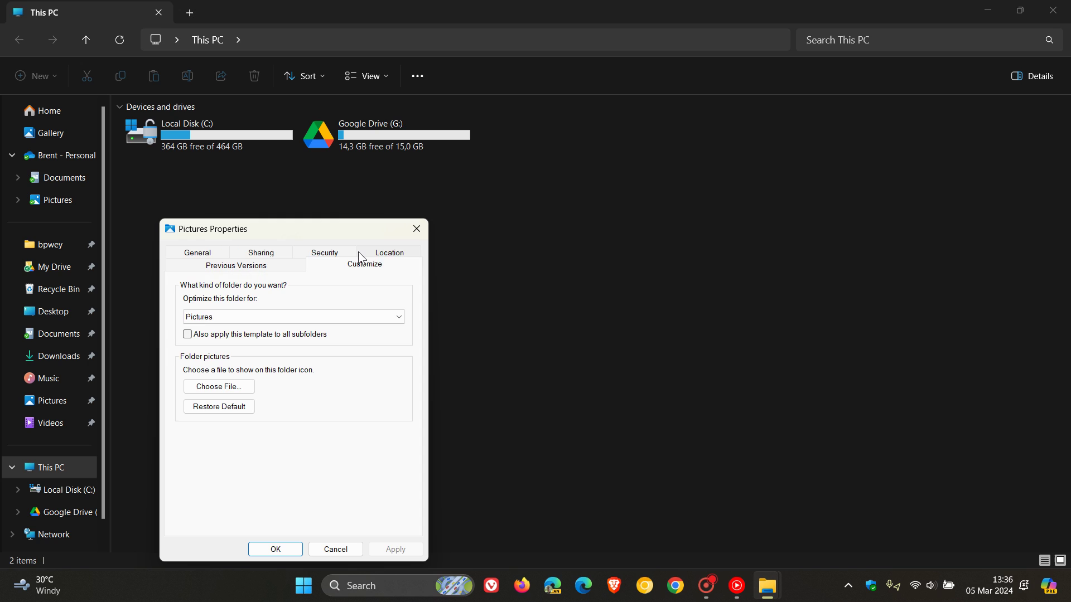
{"action": "left_click", "coordinate": [417, 229]}
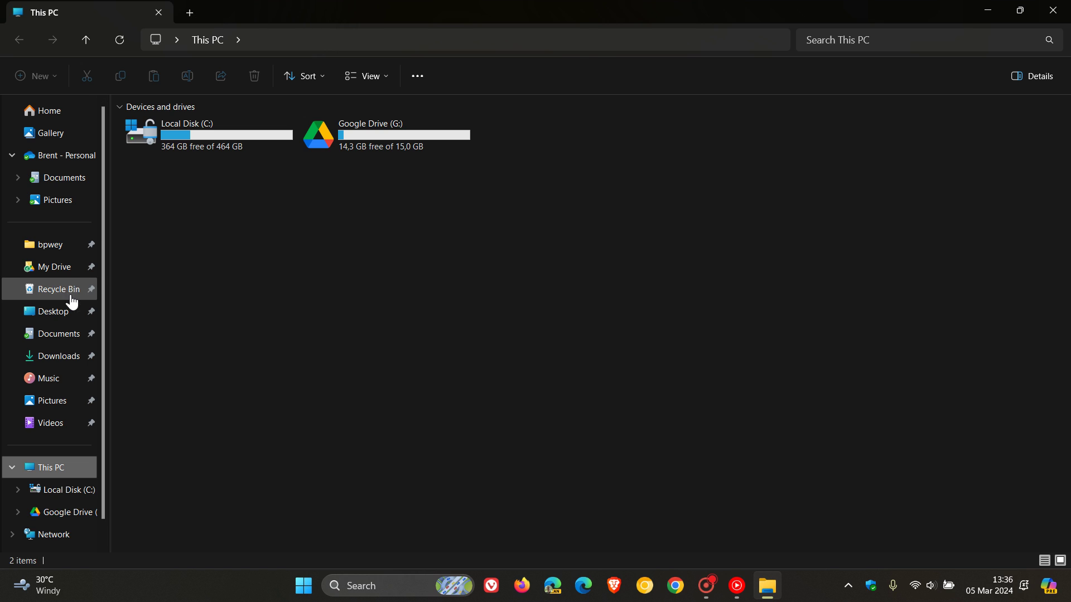
- In Pictures, keep the Thumbnails folder's Customize setting optimized for General items
{"action": "left_click", "coordinate": [65, 208]}
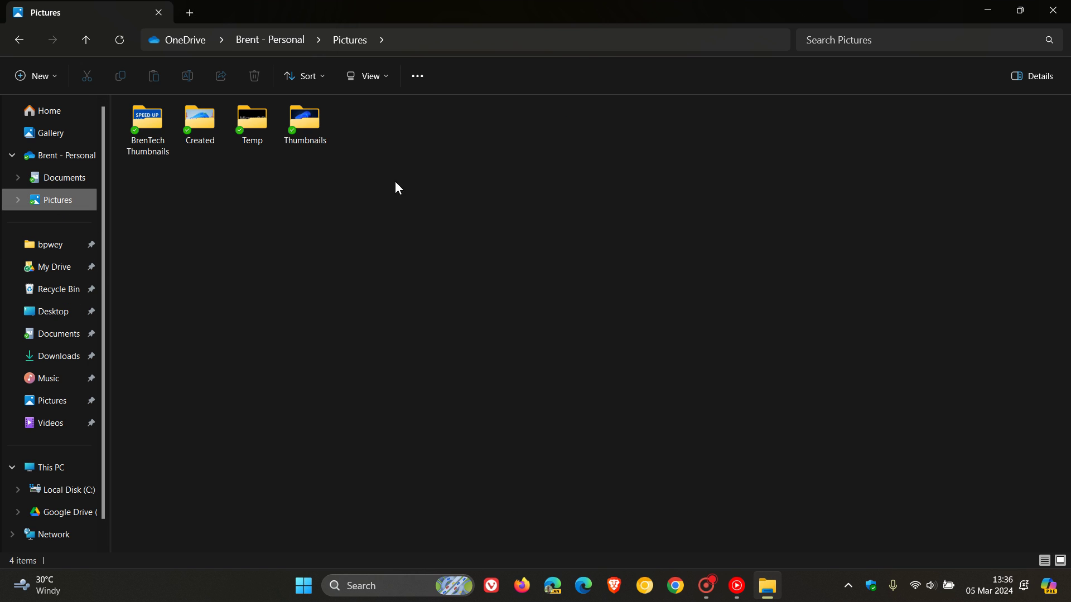
{"action": "right_click", "coordinate": [302, 128]}
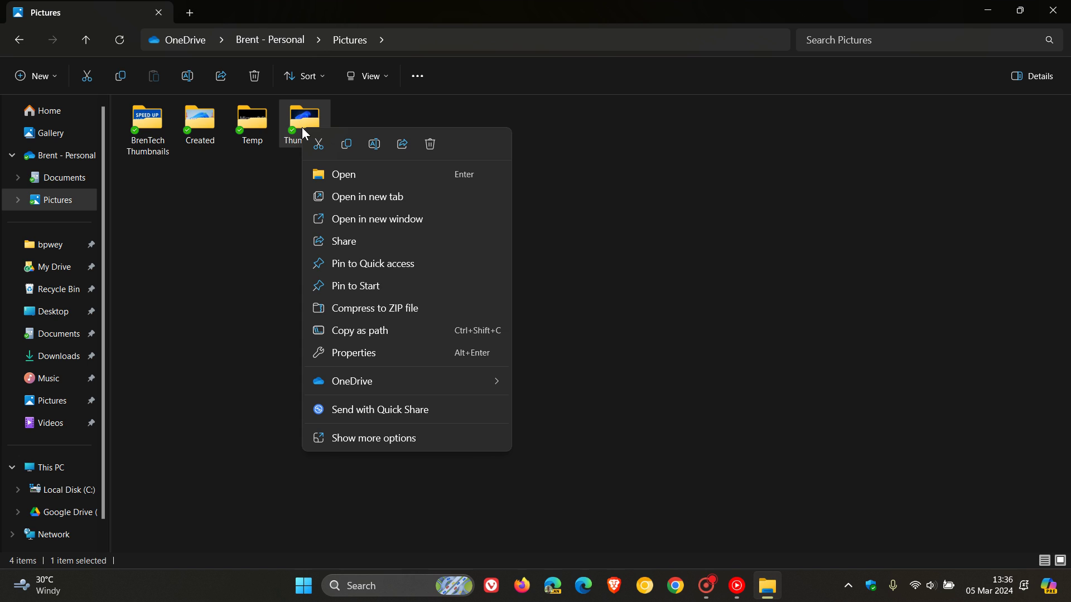
{"action": "left_click", "coordinate": [384, 351]}
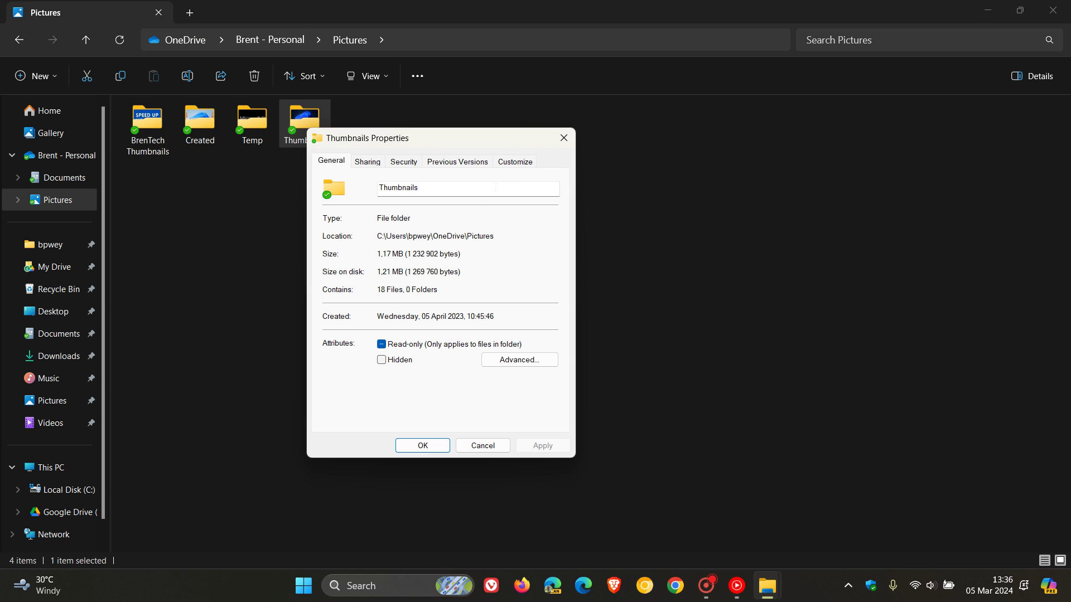
{"action": "left_click", "coordinate": [517, 158]}
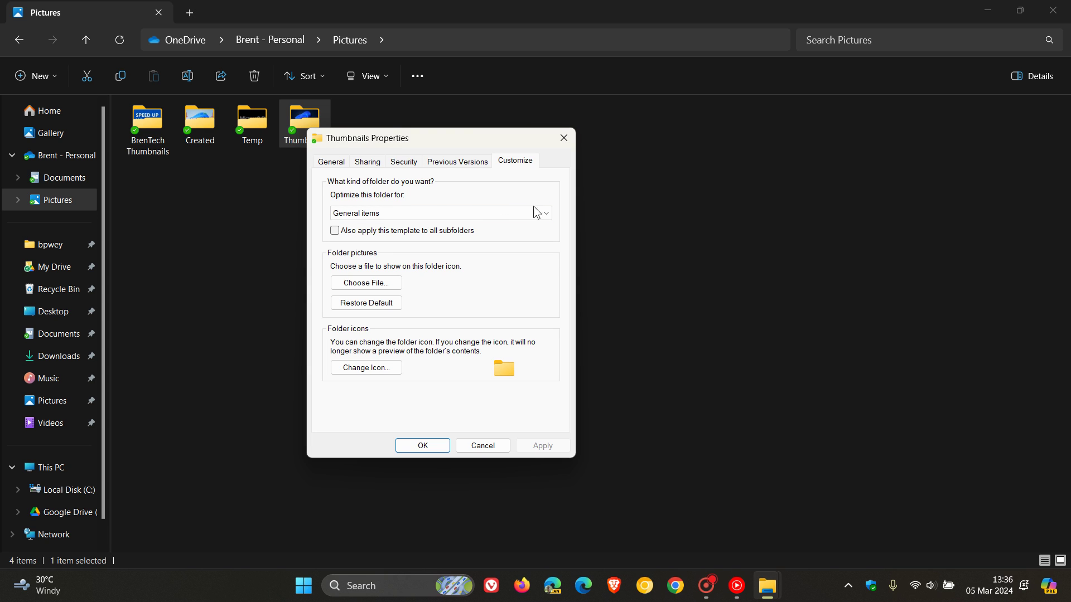
{"action": "left_click", "coordinate": [547, 214]}
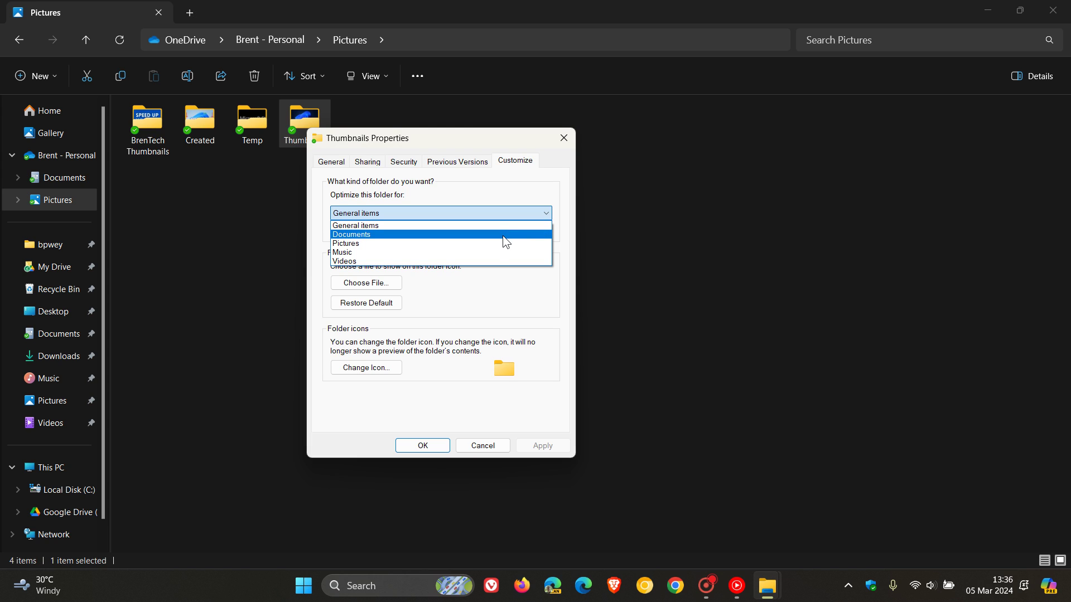
{"action": "left_click", "coordinate": [559, 194]}
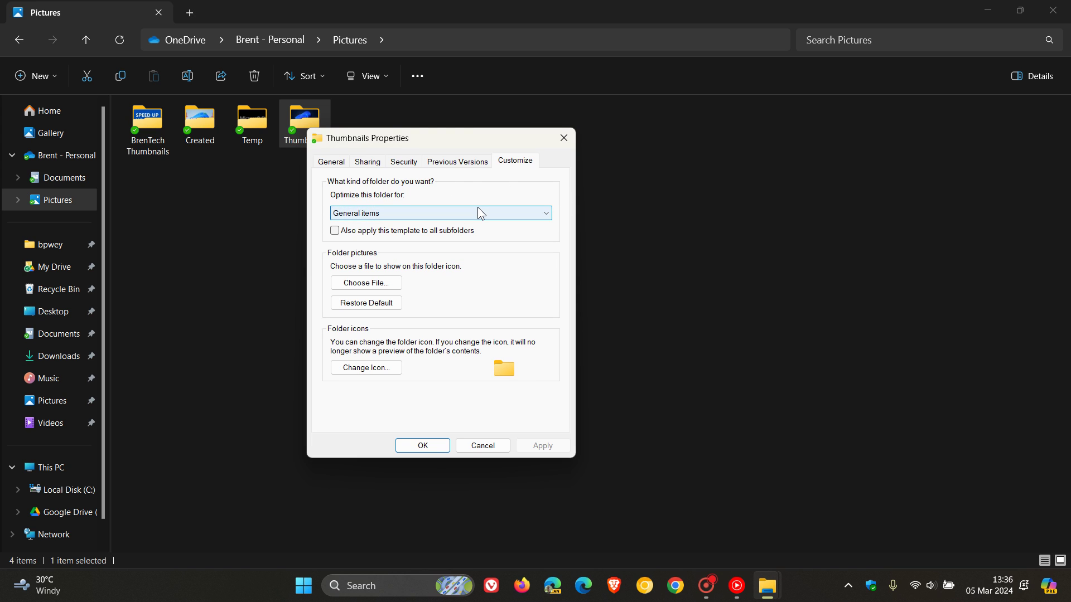
{"action": "left_click", "coordinate": [565, 139]}
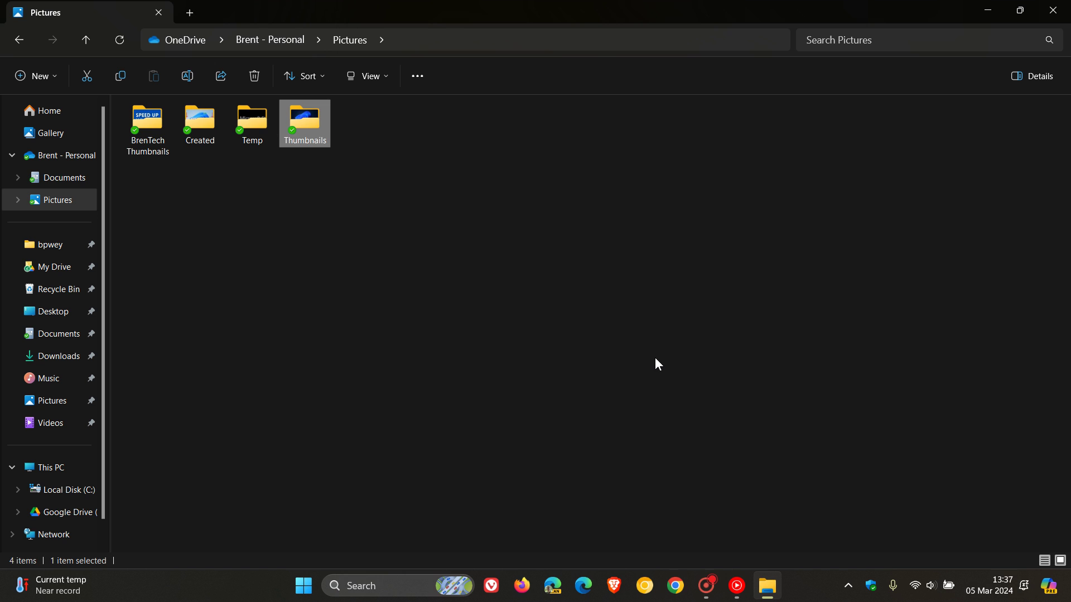
- Minimize the File Explorer window to the taskbar
{"action": "left_click", "coordinate": [987, 11]}
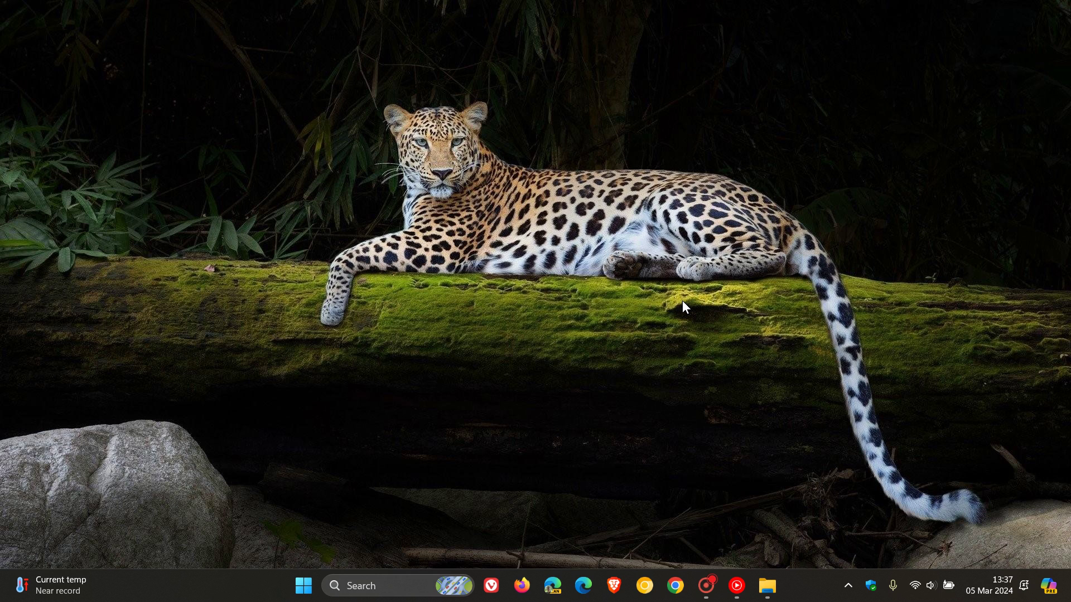
- Launch regedit from the Run dialog in the Start button's right-click menu
{"action": "right_click", "coordinate": [305, 593]}
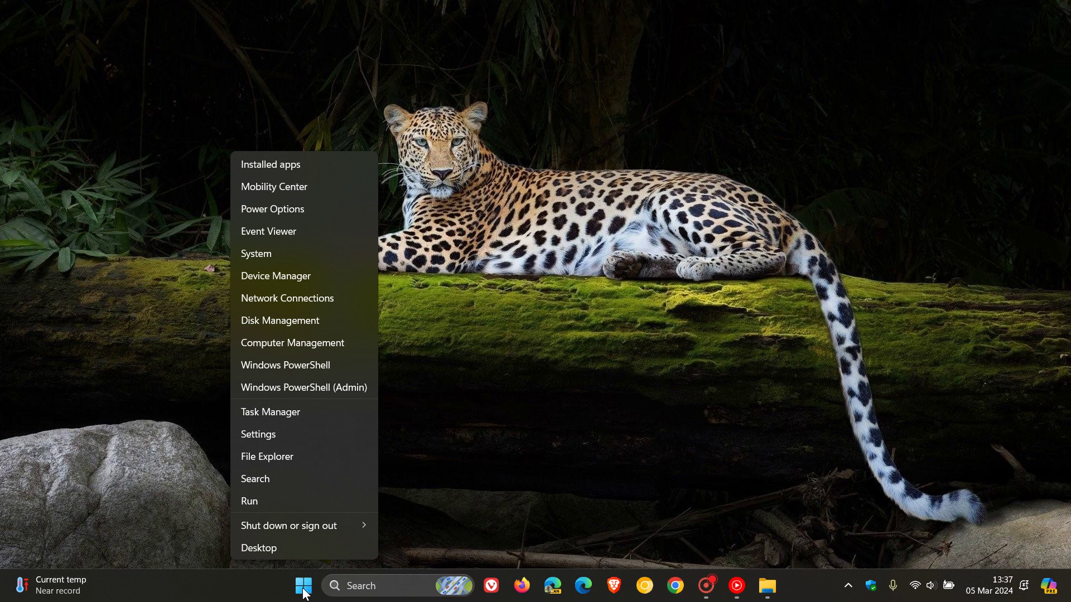
{"action": "left_click", "coordinate": [298, 503]}
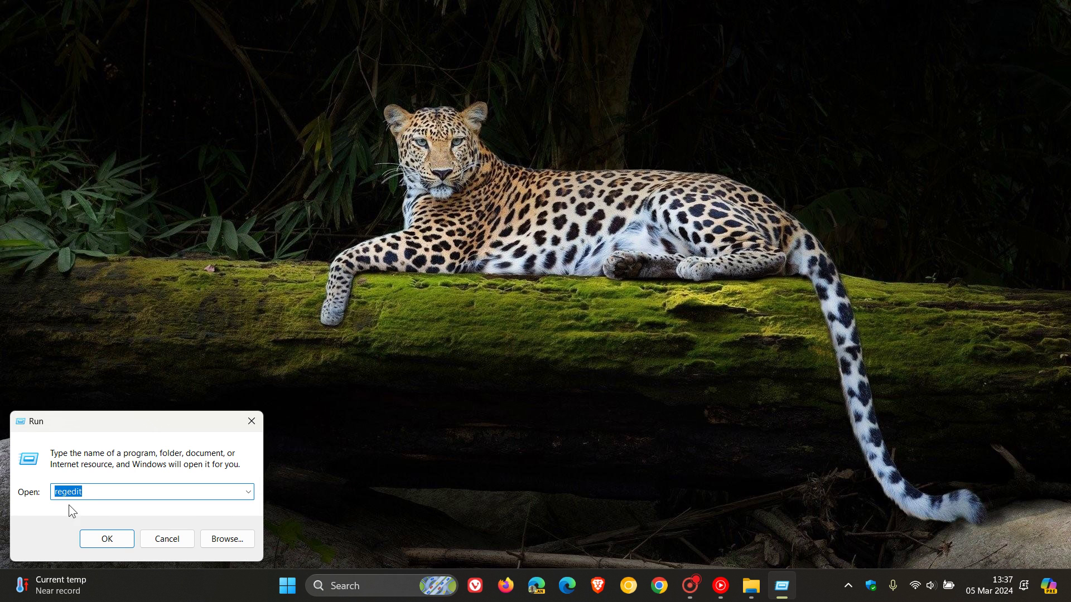
{"action": "left_click", "coordinate": [112, 538]}
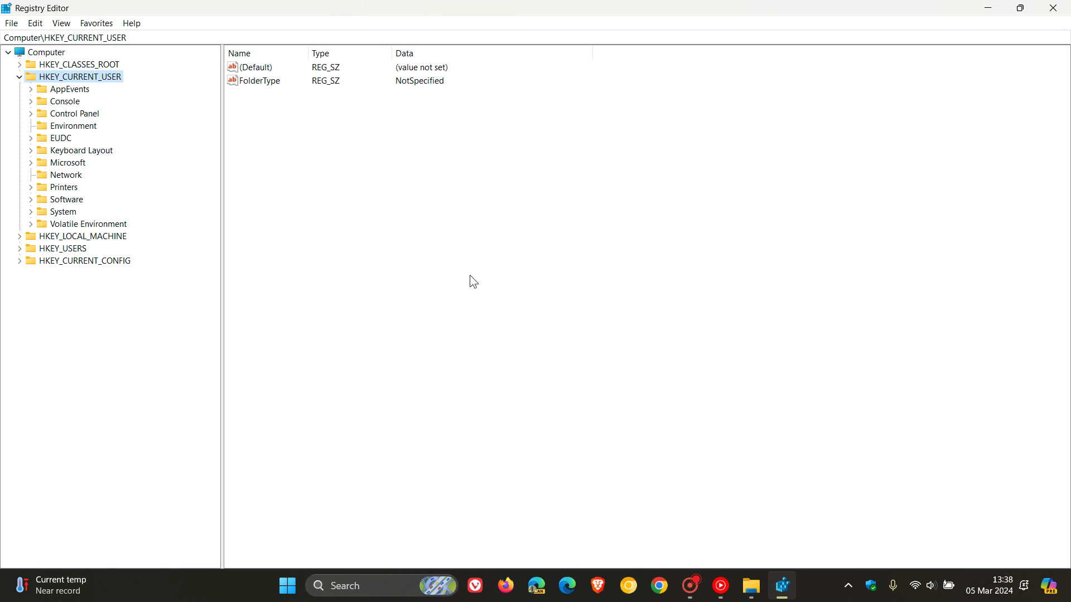
{"action": "left_click", "coordinate": [12, 25]}
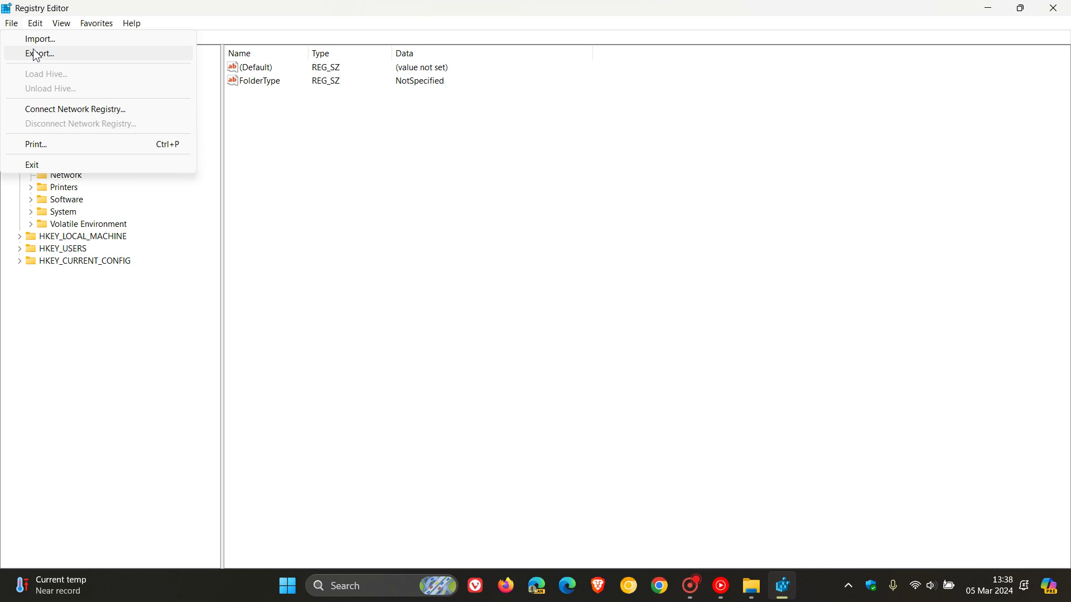
{"action": "left_click", "coordinate": [527, 282]}
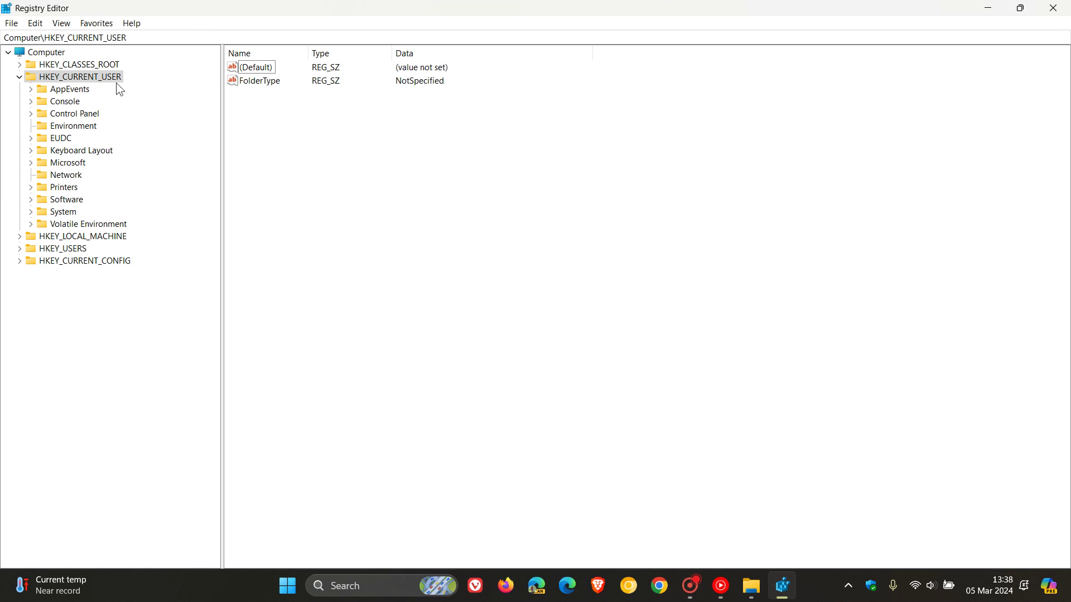
{"action": "left_click", "coordinate": [16, 24]}
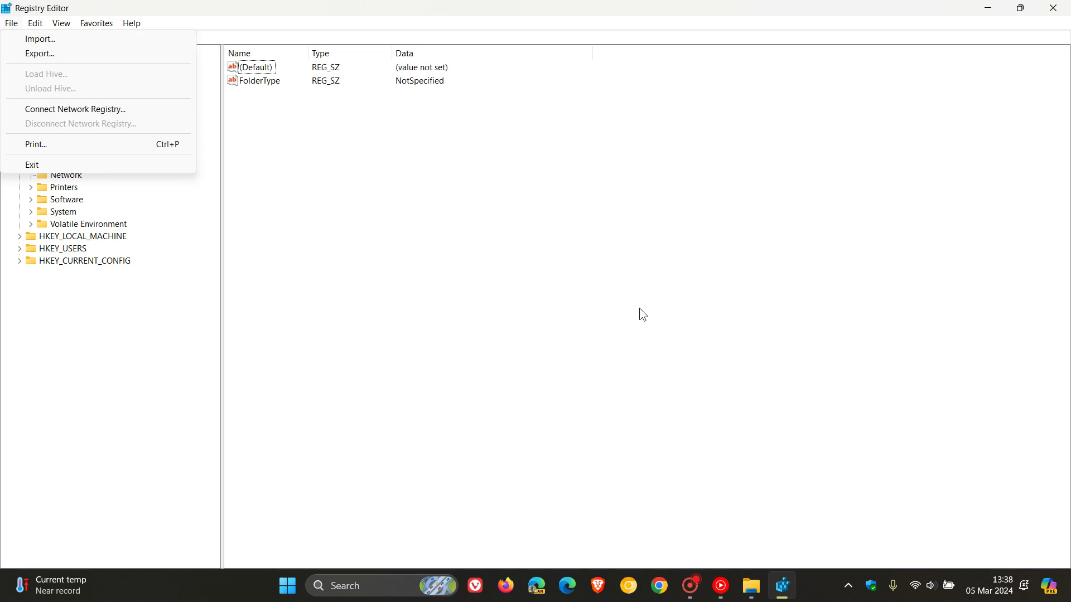
{"action": "left_click", "coordinate": [789, 281]}
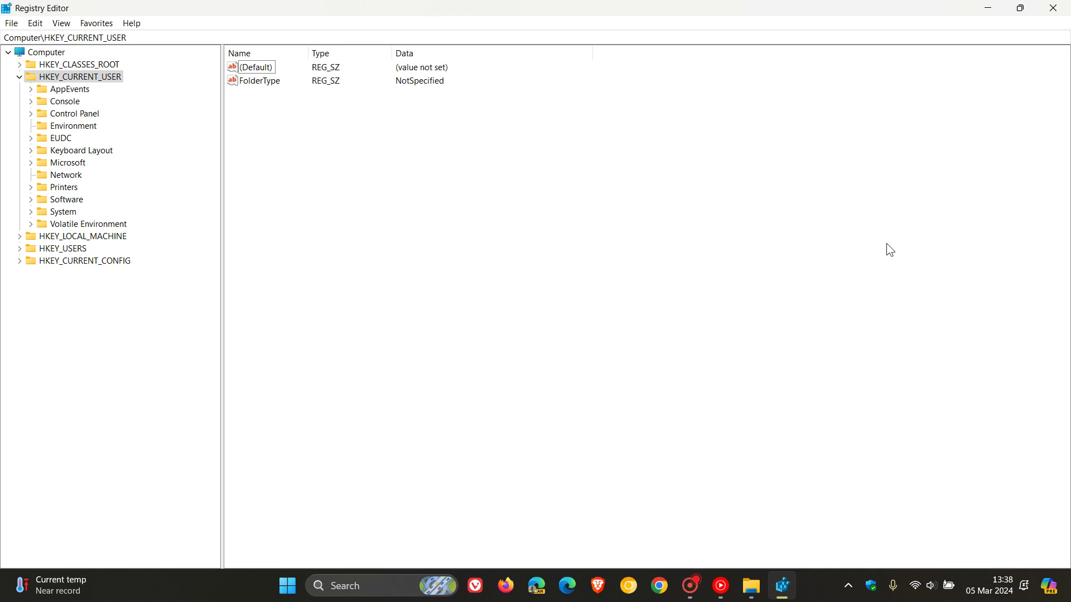
- Expand HKEY_CURRENT_USER > Software > Classes and scroll down the key tree
{"action": "left_click", "coordinate": [19, 77]}
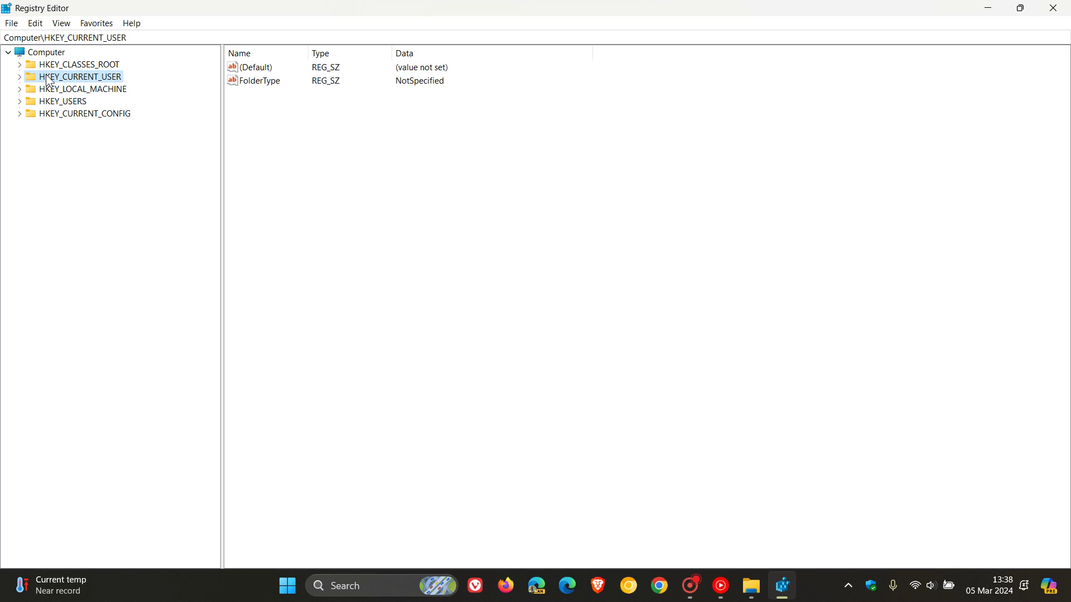
{"action": "left_click", "coordinate": [19, 77]}
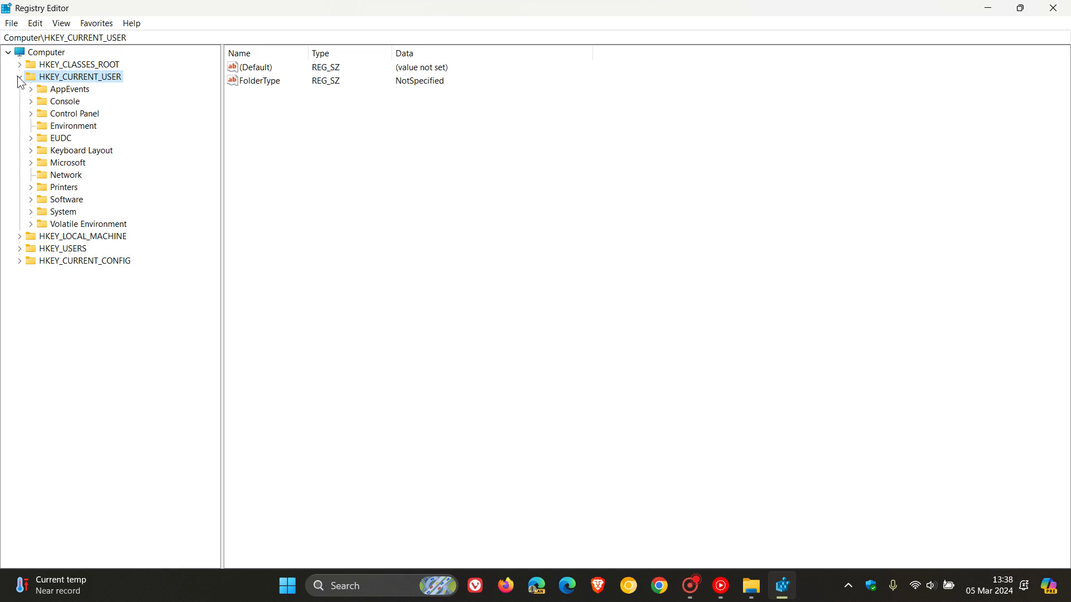
{"action": "left_click", "coordinate": [30, 199]}
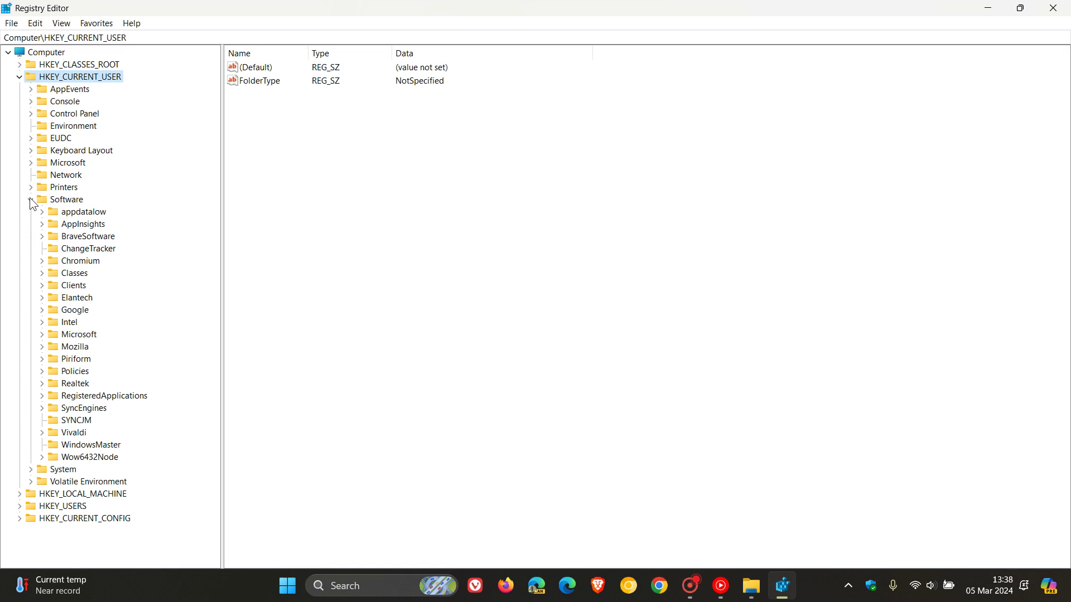
{"action": "left_click", "coordinate": [42, 273]}
{"action": "scroll", "coordinate": [41, 273], "scroll_direction": "down", "scroll_amount": 3}
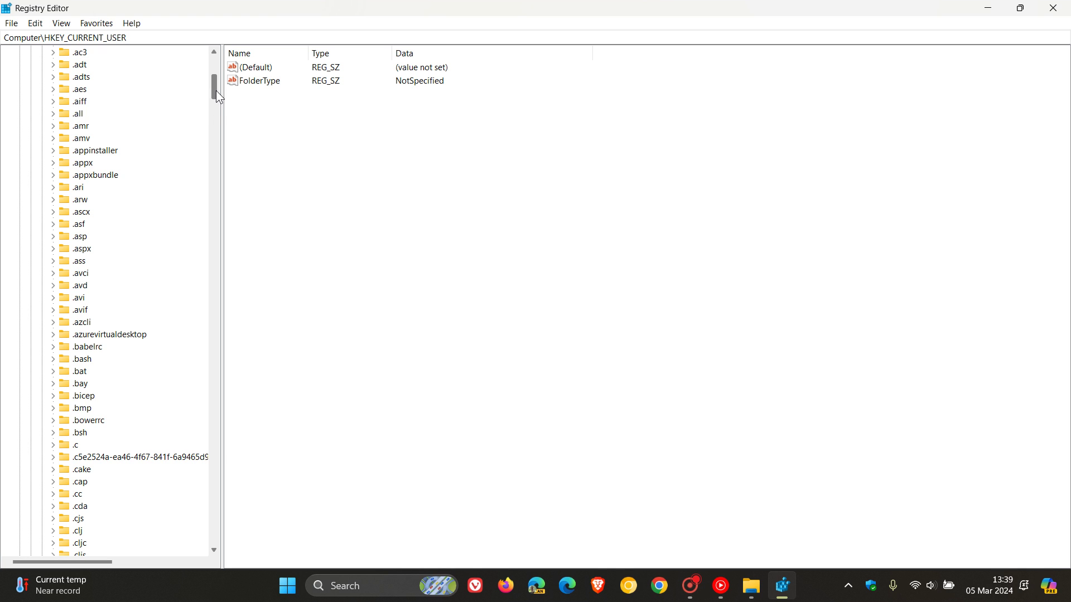
{"action": "left_click_drag", "start_coordinate": [216, 91], "coordinate": [217, 452]}
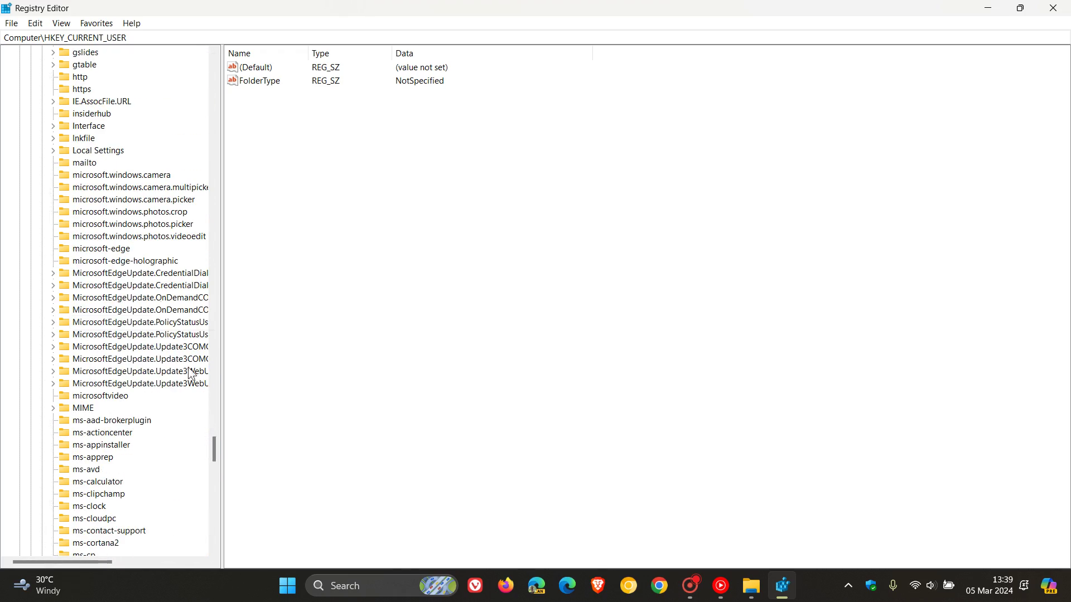
- Expand Local Settings\Software\Microsoft\Windows\Shell\Bags\AllFolders to reveal its Shell key
{"action": "left_click", "coordinate": [52, 150]}
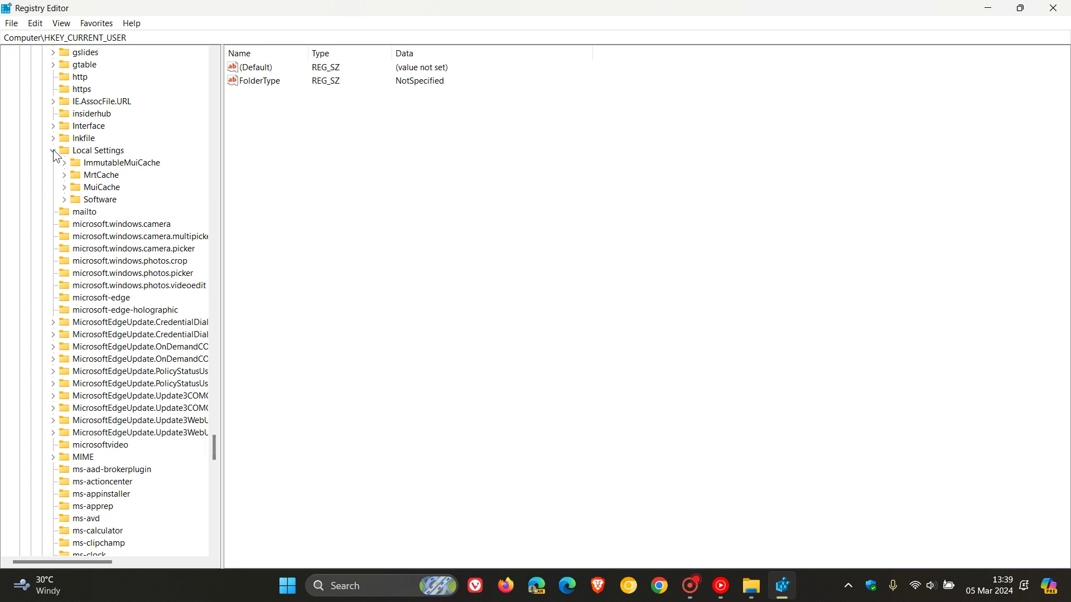
{"action": "left_click", "coordinate": [64, 200]}
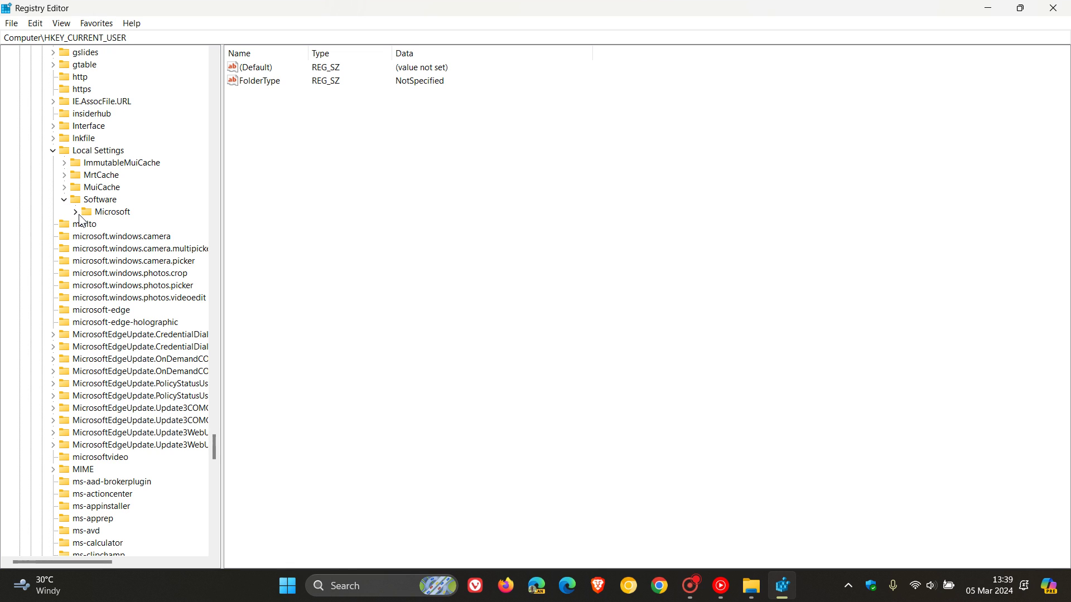
{"action": "left_click", "coordinate": [76, 213]}
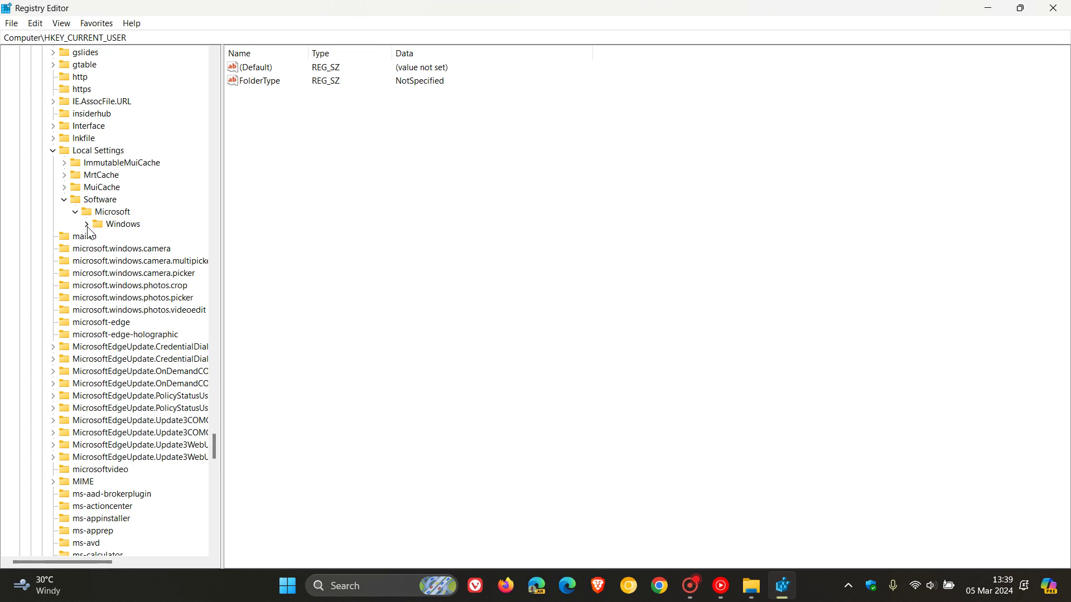
{"action": "left_click", "coordinate": [87, 225]}
{"action": "left_click", "coordinate": [98, 250]}
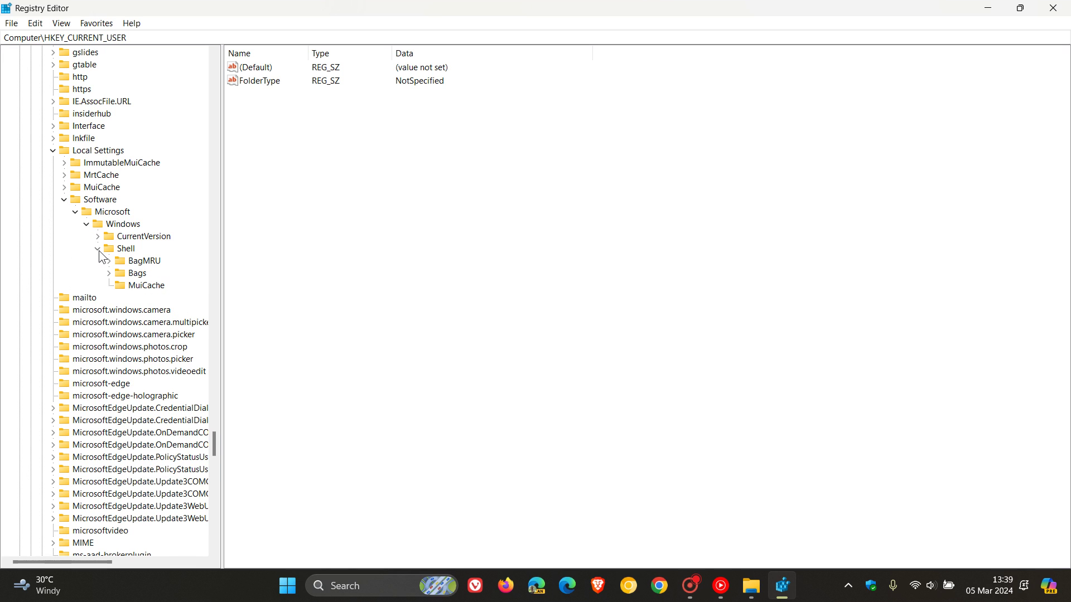
{"action": "left_click", "coordinate": [109, 272]}
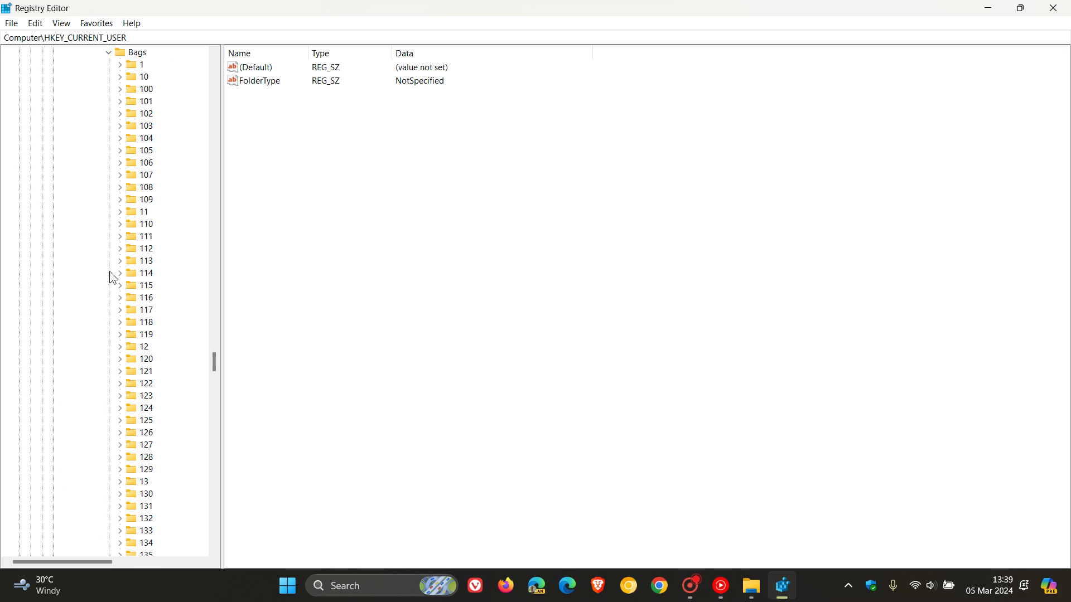
{"action": "left_click_drag", "start_coordinate": [214, 357], "coordinate": [229, 468]}
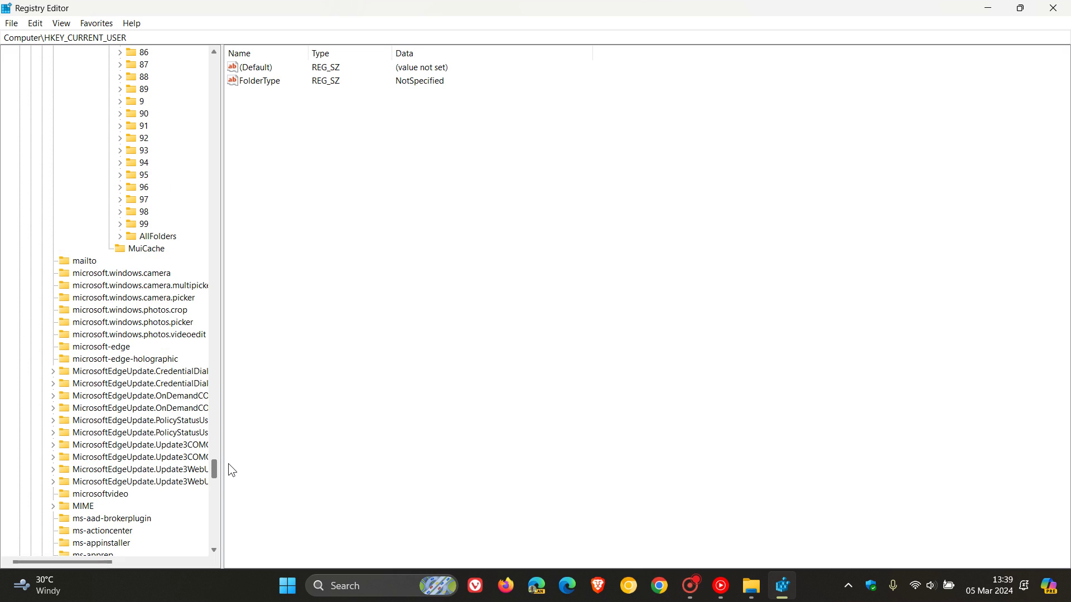
{"action": "left_click", "coordinate": [120, 237]}
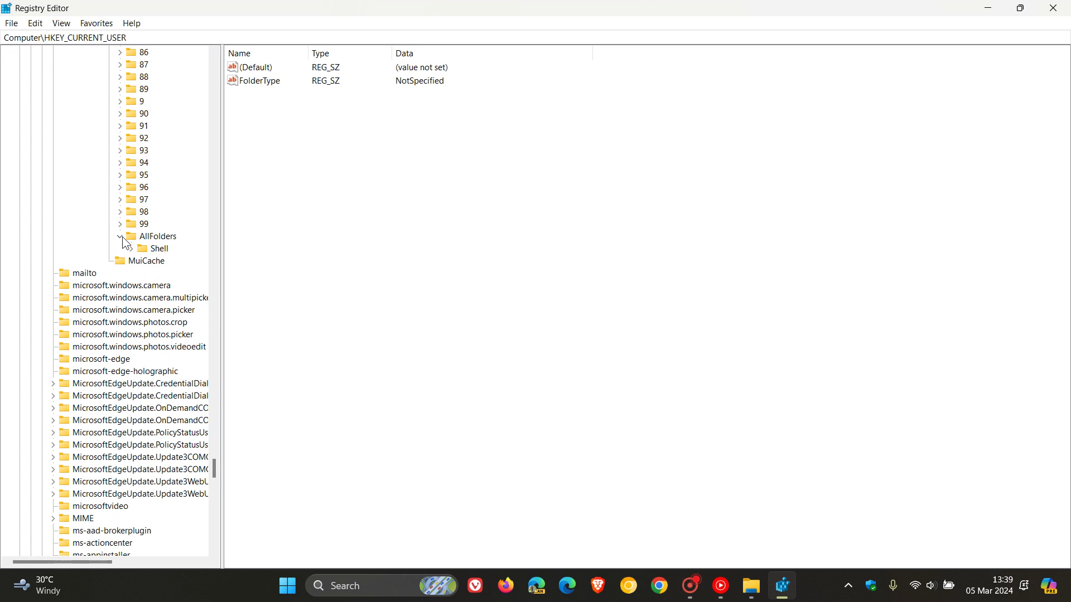
- Select the AllFolders\Shell key and create a new string value named FolderType
{"action": "left_click", "coordinate": [156, 249]}
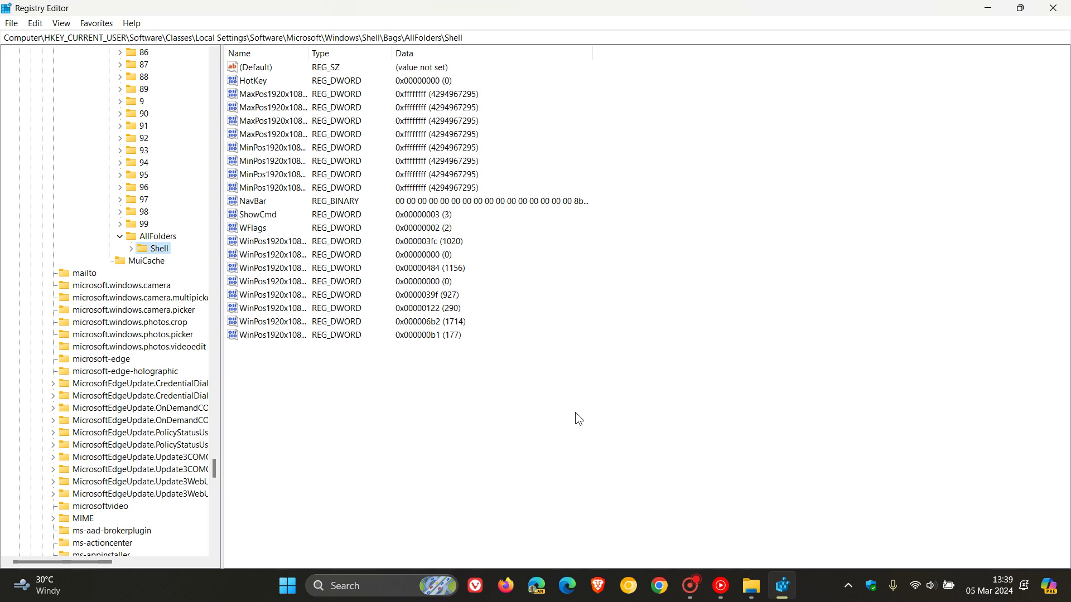
{"action": "right_click", "coordinate": [517, 413]}
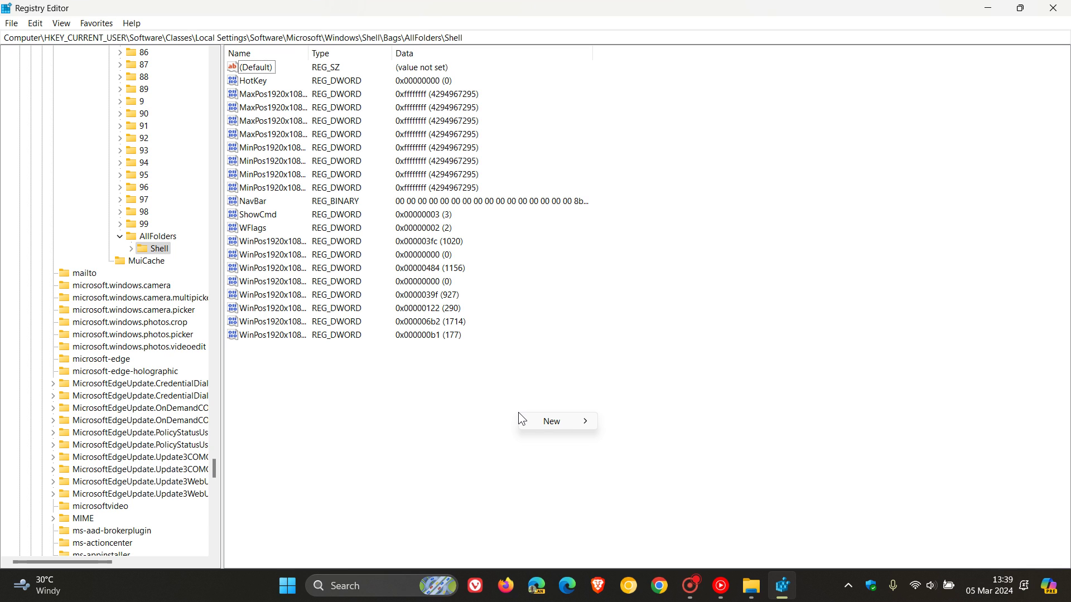
{"action": "mouse_move", "coordinate": [552, 427]}
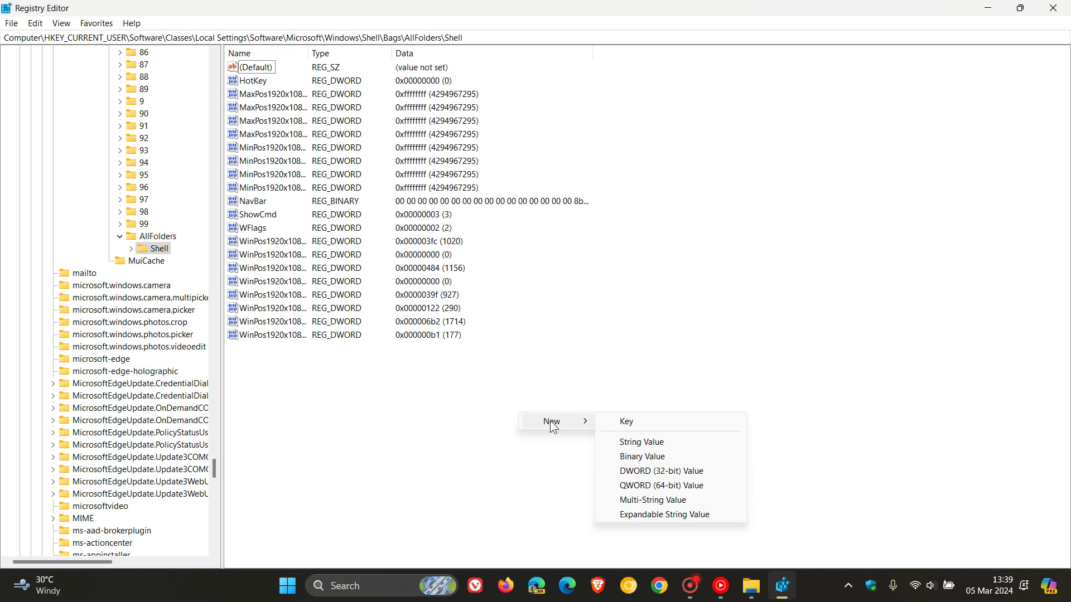
{"action": "left_click", "coordinate": [668, 444]}
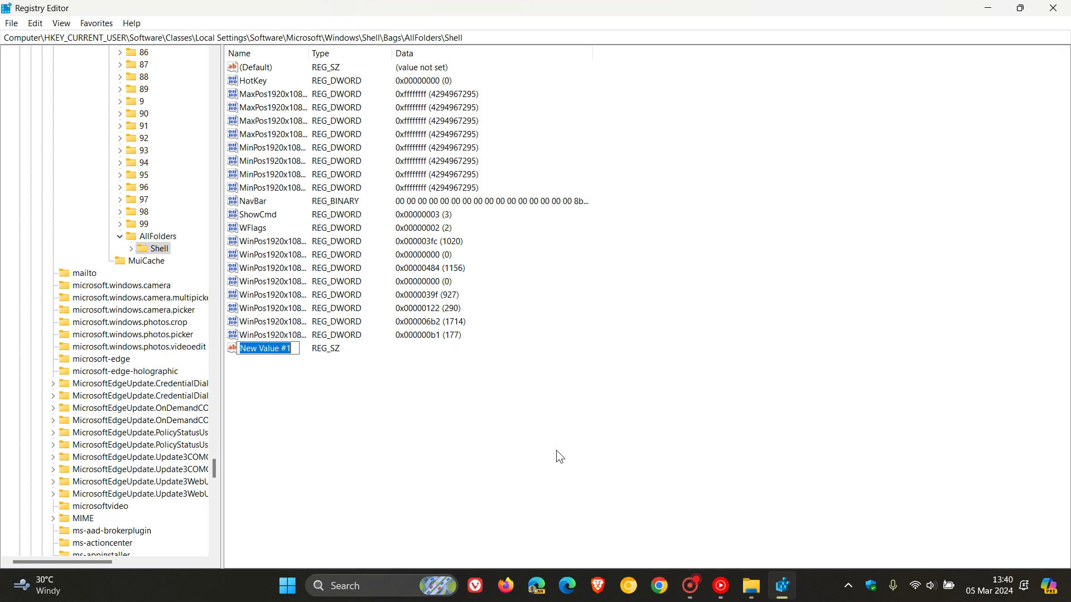
{"action": "type", "text": "Folde"}
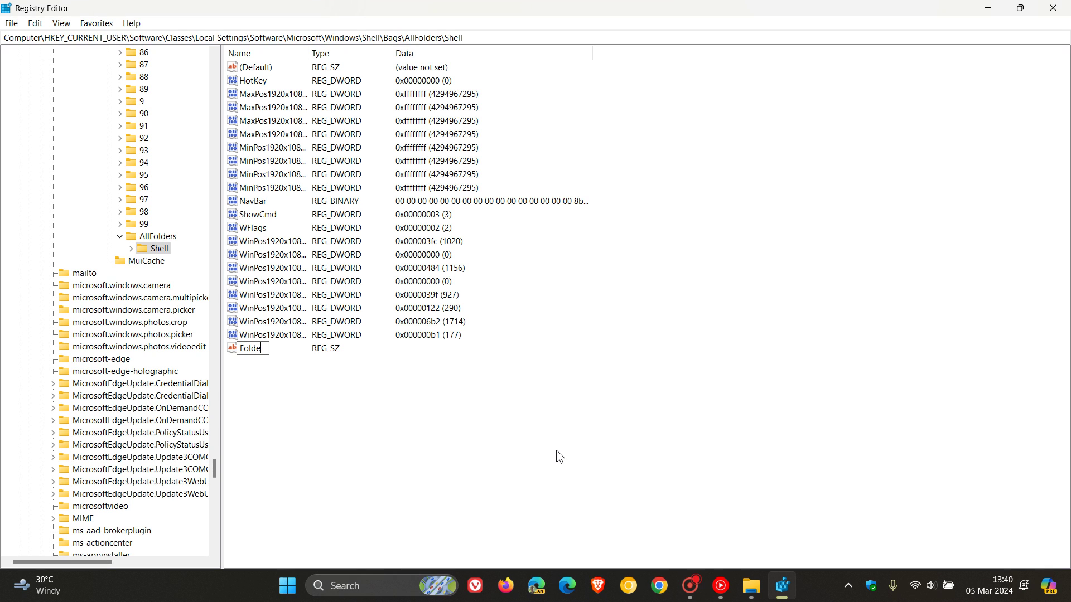
{"action": "type", "text": "rType"}
{"action": "key", "text": "Return"}
- Give the FolderType string value the data NotSpecified and save it
{"action": "double_click", "coordinate": [262, 349]}
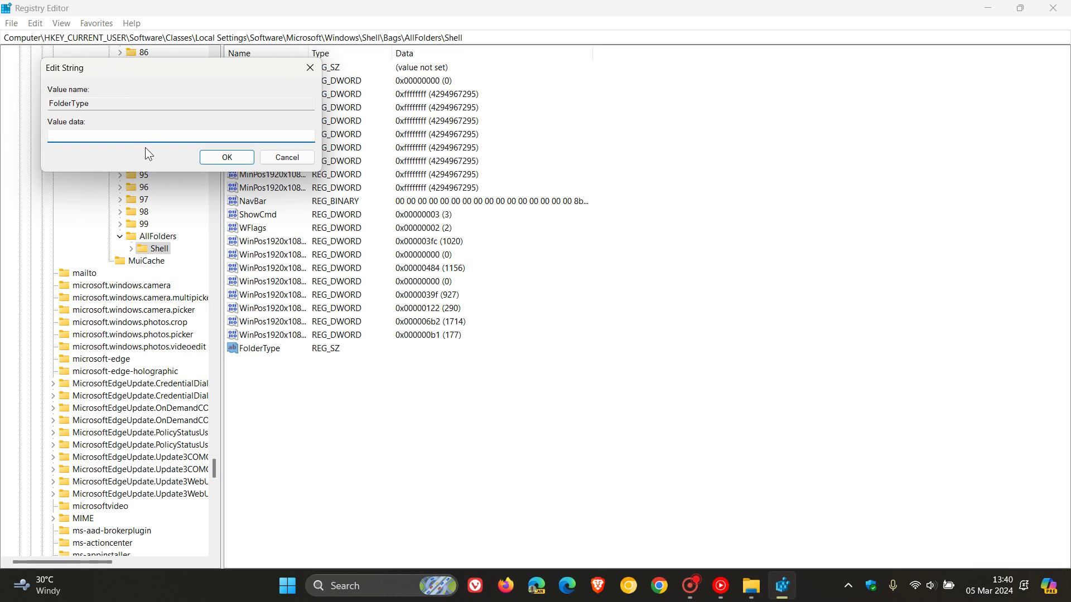
{"action": "type", "text": "N"}
{"action": "type", "text": "Specified"}
{"action": "key", "text": "Return"}
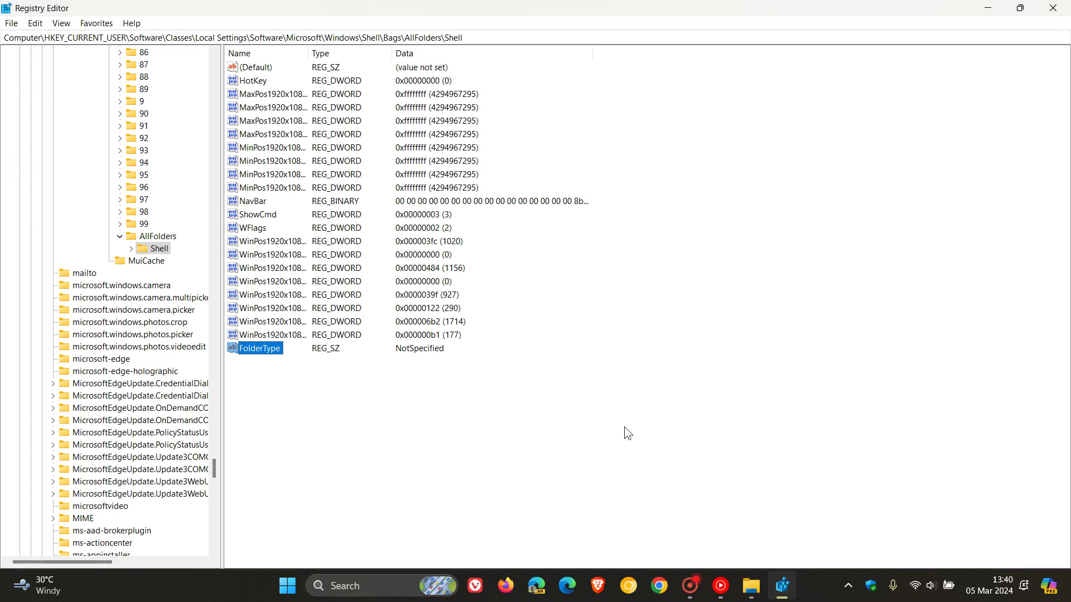
{"action": "left_click", "coordinate": [624, 426]}
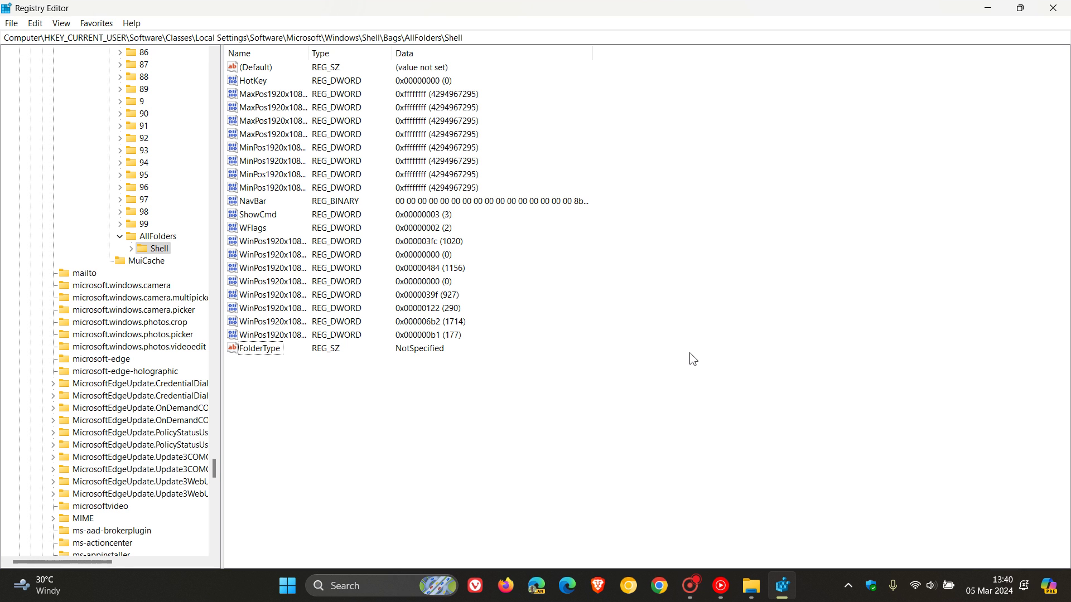
- Close Registry Editor, then open and dismiss the Start menu and its power options
{"action": "left_click", "coordinate": [1052, 8]}
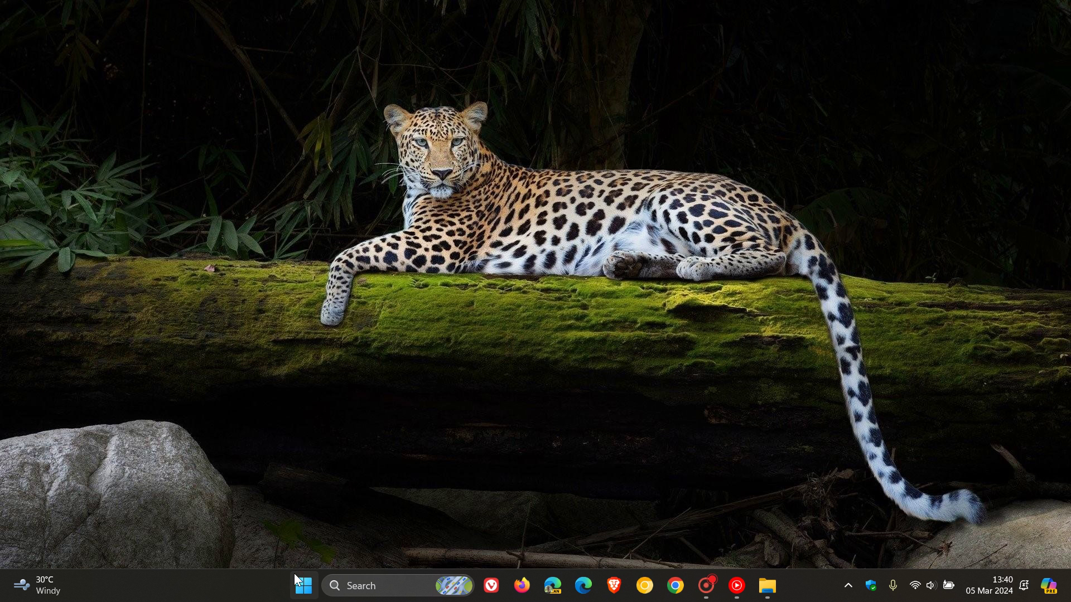
{"action": "left_click", "coordinate": [313, 585]}
{"action": "left_click", "coordinate": [707, 538]}
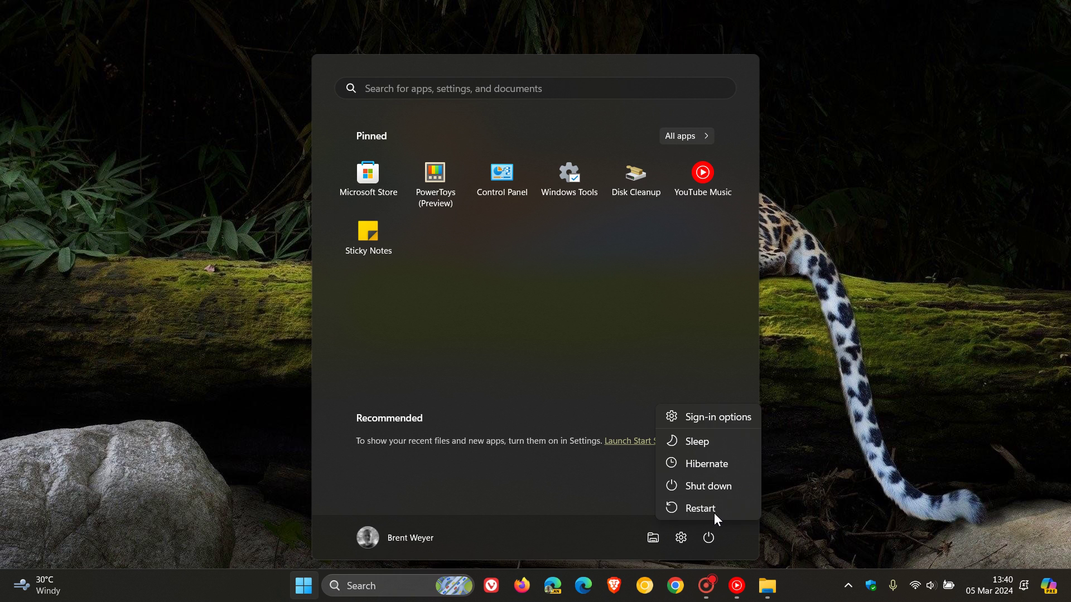
{"action": "left_click", "coordinate": [899, 446]}
{"action": "left_click", "coordinate": [899, 431]}
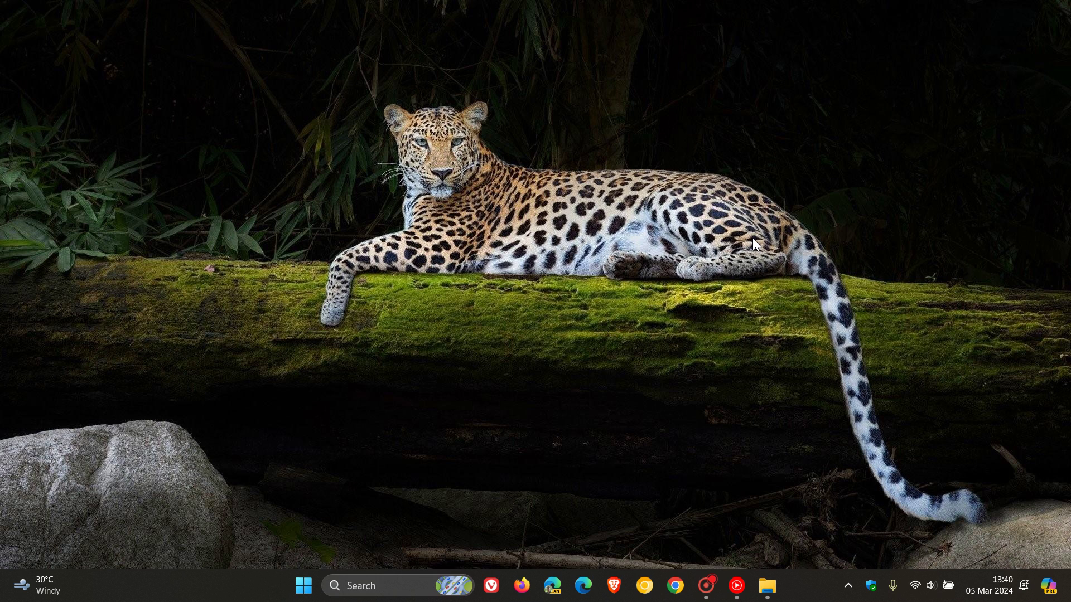
- Restore File Explorer from the taskbar on the OneDrive Pictures folder
{"action": "left_click", "coordinate": [767, 585]}
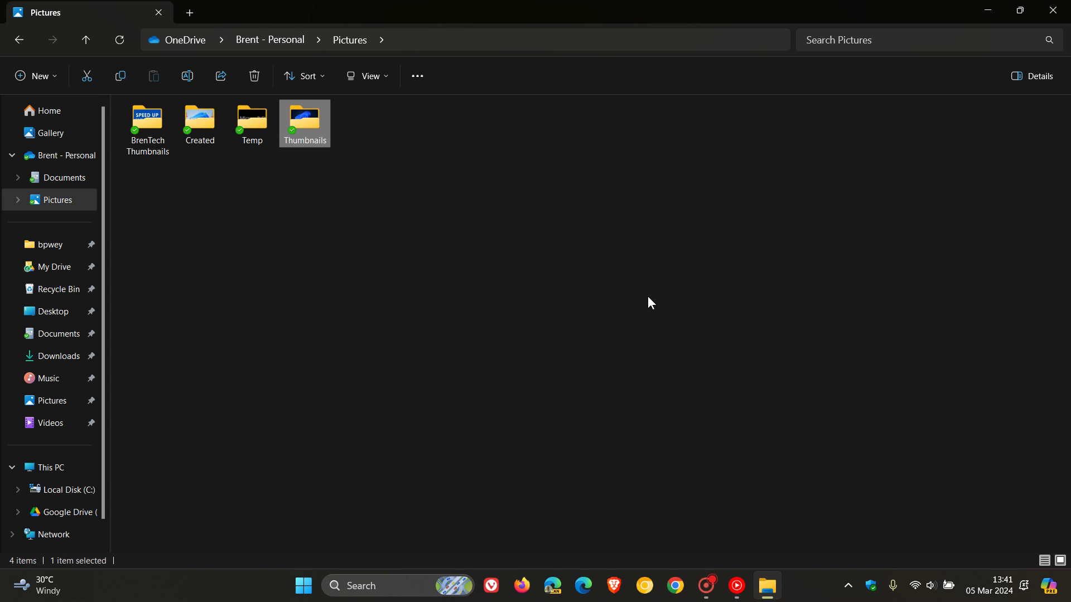
- Close the Pictures window and launch Registry Editor through Run with regedit
{"action": "left_click", "coordinate": [1052, 11]}
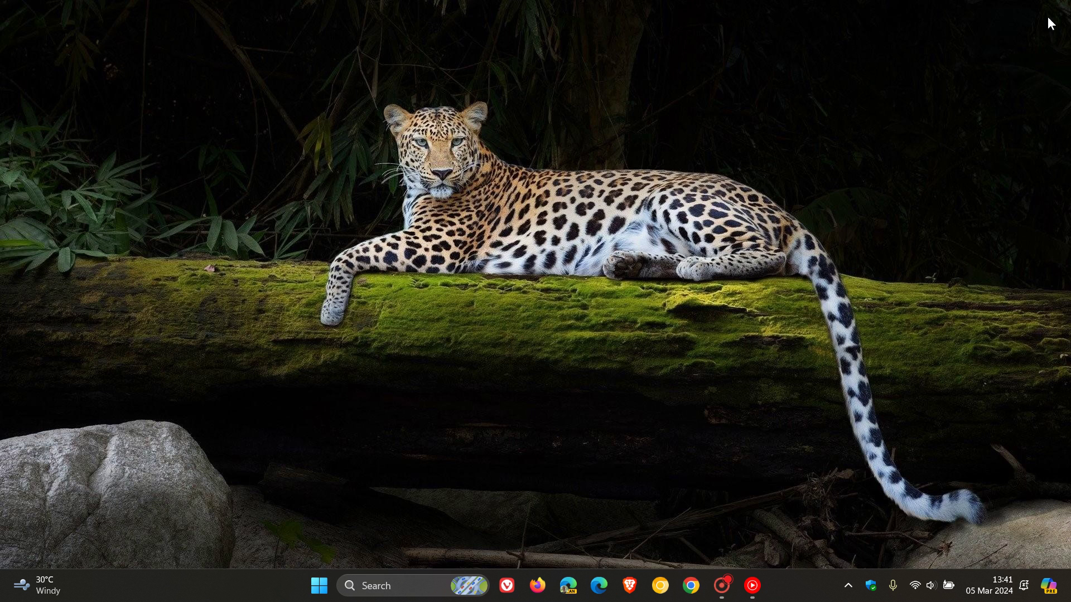
{"action": "right_click", "coordinate": [316, 594]}
{"action": "left_click", "coordinate": [305, 500]}
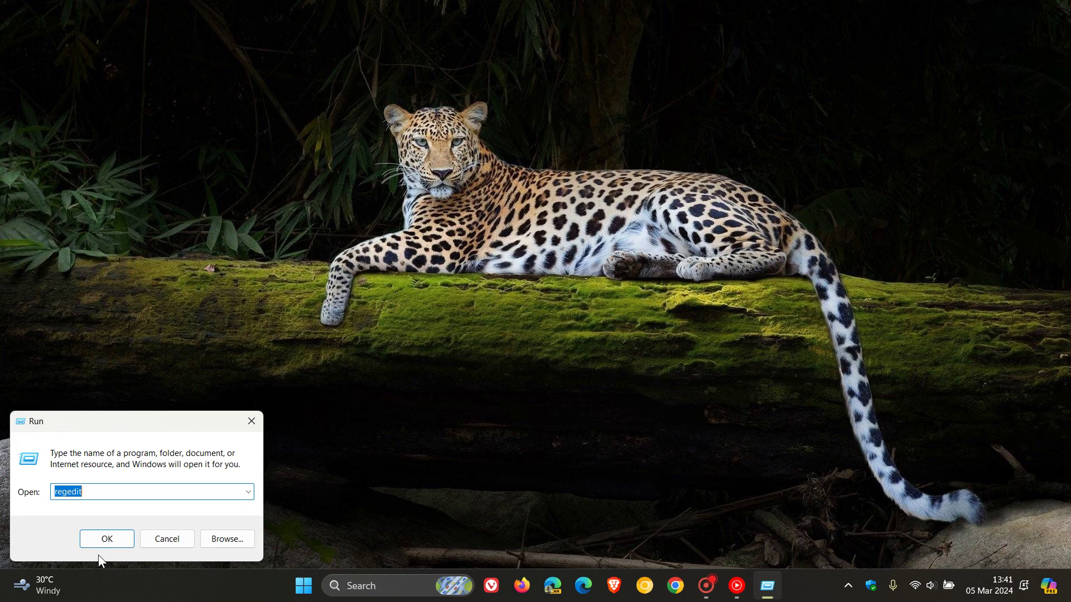
{"action": "left_click", "coordinate": [105, 539]}
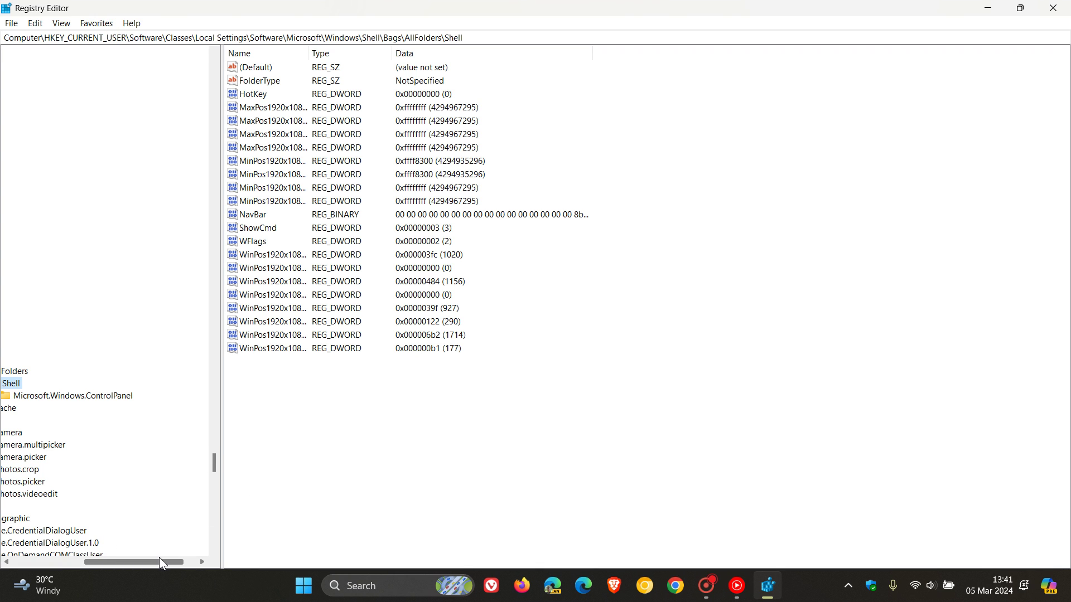
{"action": "left_click_drag", "start_coordinate": [159, 557], "coordinate": [122, 560]}
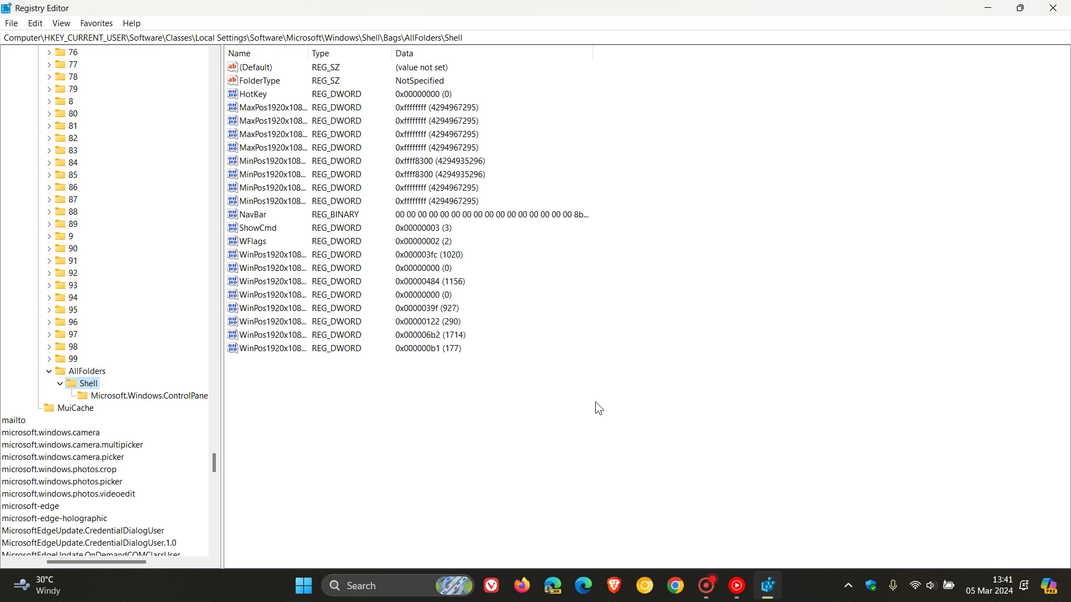
- Delete and confirm removal of the FolderType value under AllFolders\Shell, then close Registry Editor
{"action": "left_click", "coordinate": [262, 81]}
{"action": "right_click", "coordinate": [262, 81]}
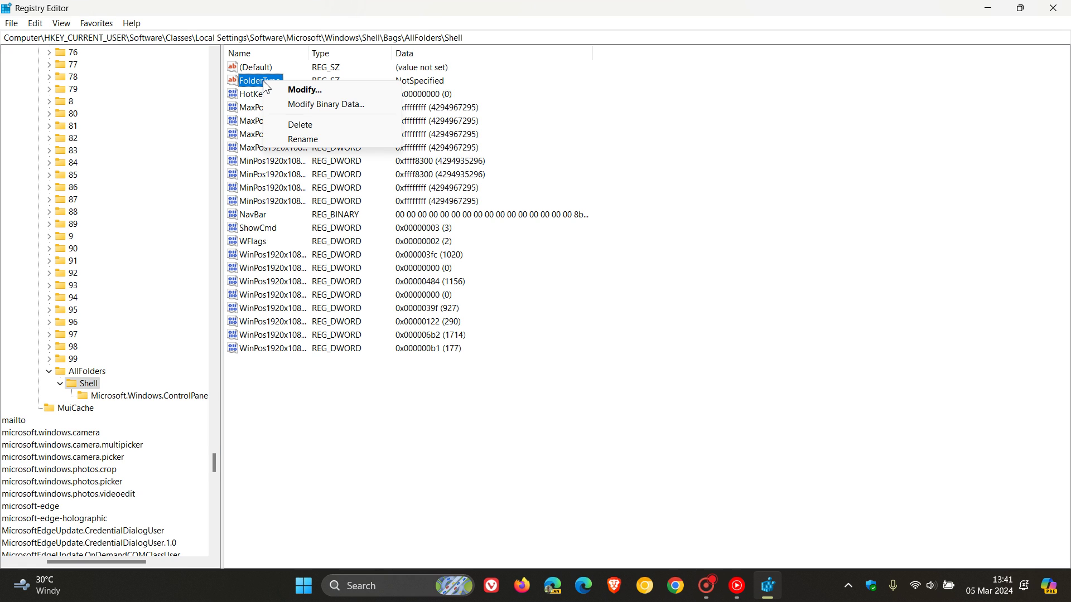
{"action": "left_click", "coordinate": [301, 124]}
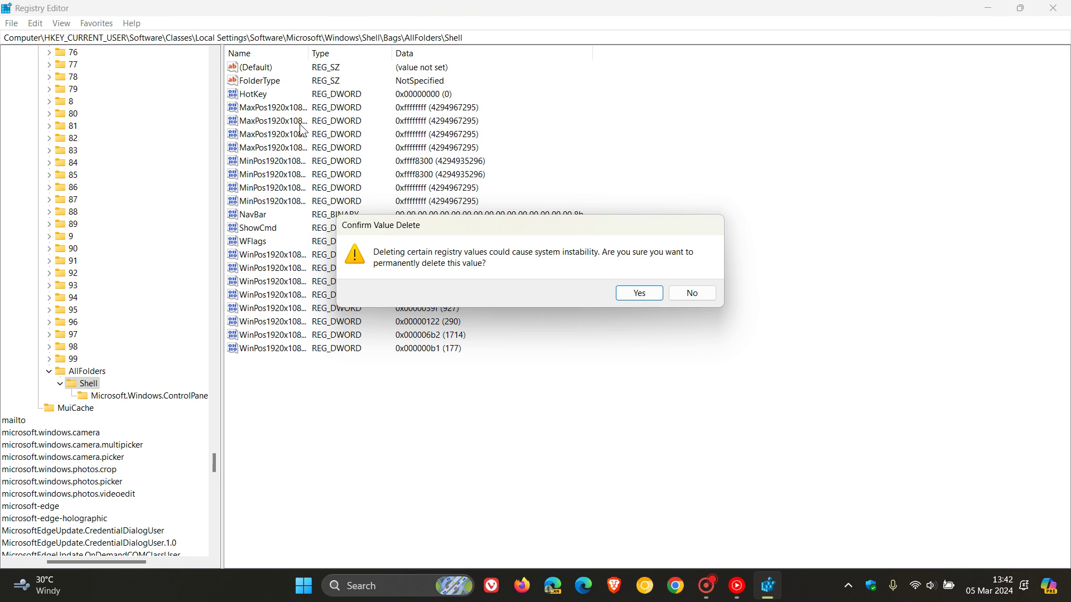
{"action": "left_click", "coordinate": [655, 294]}
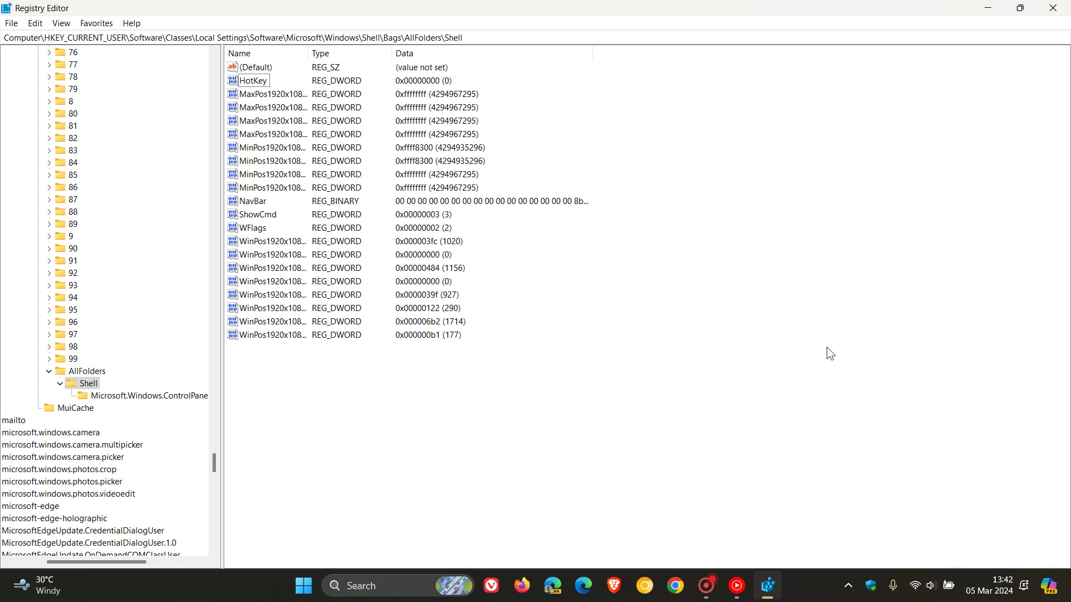
{"action": "left_click", "coordinate": [1053, 7]}
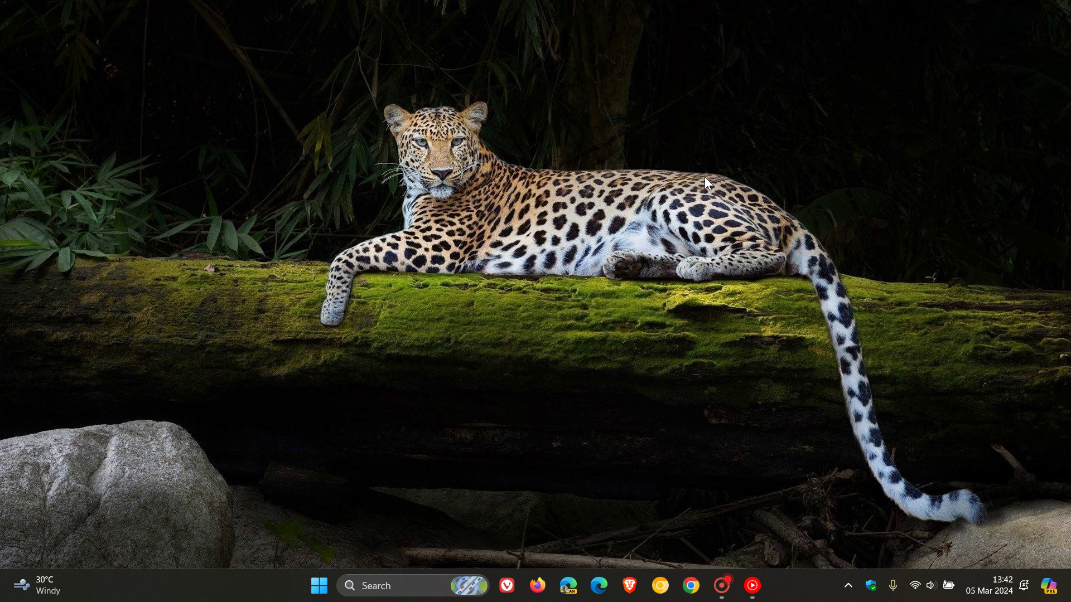